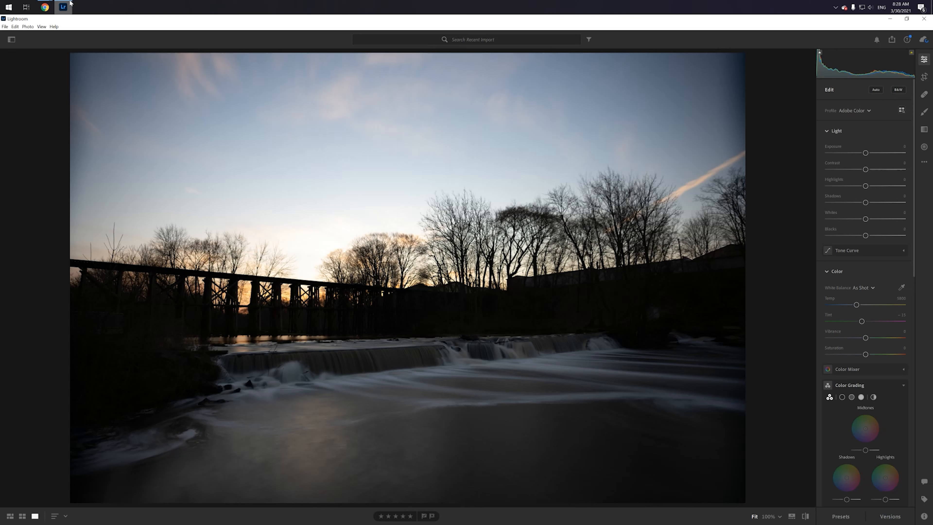
# Step: Browse the imported river and trestle bridge photos to review the differently exposed frames
pyautogui.press('Right')
pyautogui.press('Right')
pyautogui.press('Right')
pyautogui.press('Right')
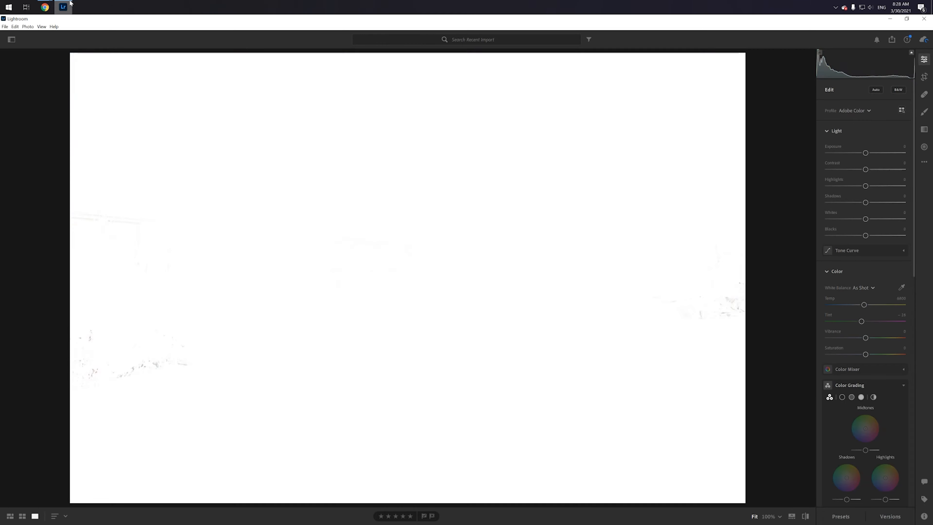
pyautogui.press('Right')
pyautogui.press('Right')
pyautogui.press('Right')
pyautogui.press('Right')
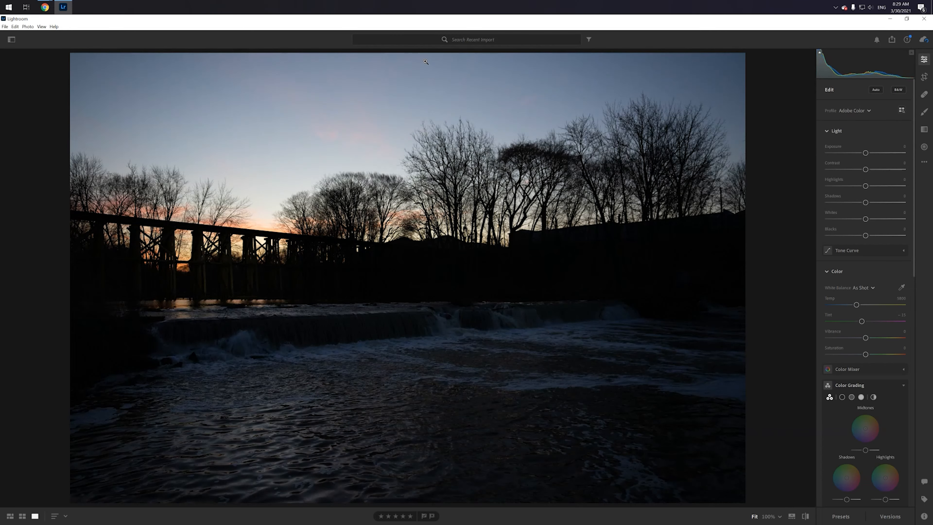
# Step: Compare the dark, rippled-water shot with the smooth-water long exposure of the same river scene
pyautogui.press('Left')
pyautogui.press('Right')
pyautogui.press('Right')
pyautogui.press('Right')
pyautogui.press('Left')
pyautogui.press('Left')
pyautogui.press('Right')
pyautogui.press('Left')
pyautogui.press('Right')
pyautogui.press('Left')
pyautogui.press('Right')
pyautogui.press('Left')
pyautogui.press('Right')
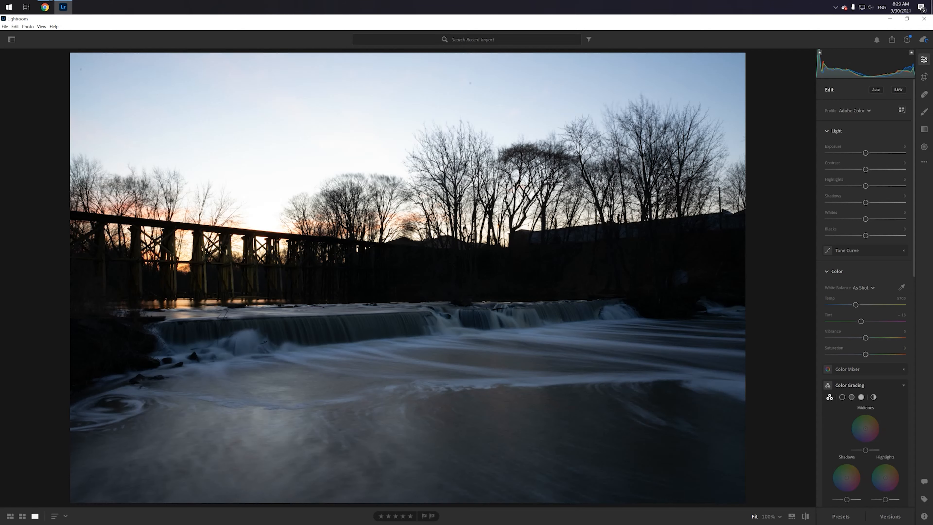
pyautogui.press('Left')
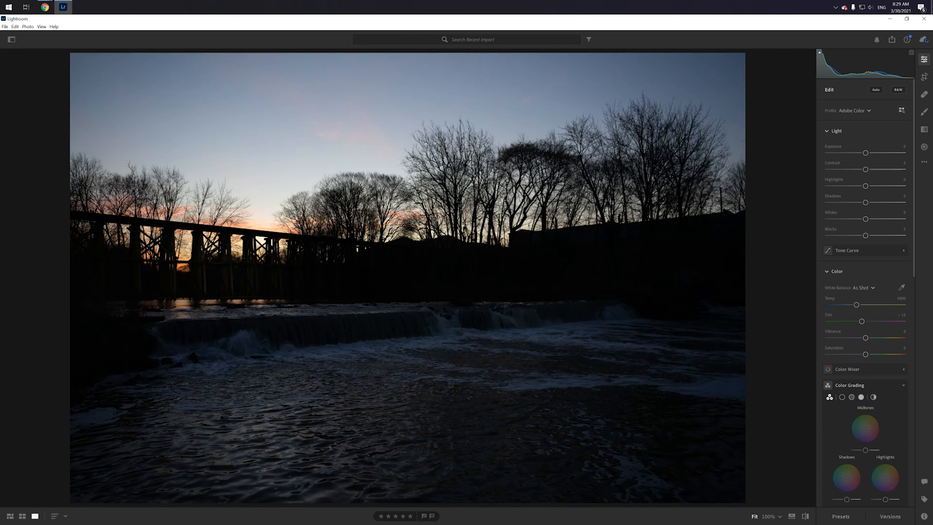
pyautogui.press('Right')
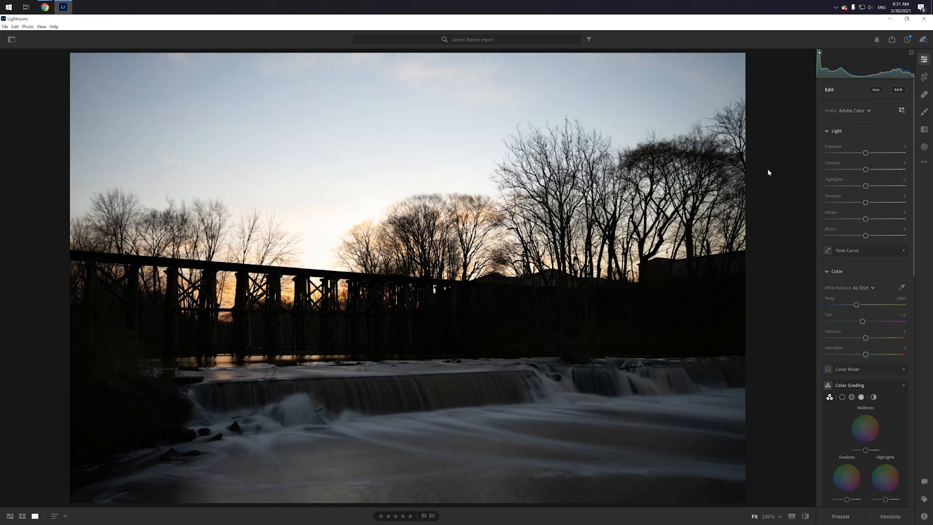
# Step: Compare the long-exposure frames and choose the one with pink clouds above the trestle bridge for editing
pyautogui.press('Right')
pyautogui.press('Right')
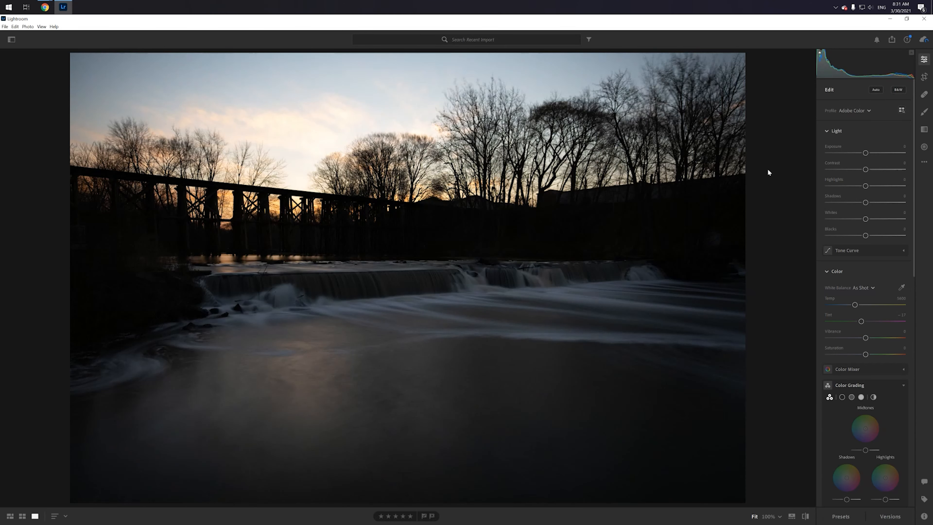
pyautogui.press('Right')
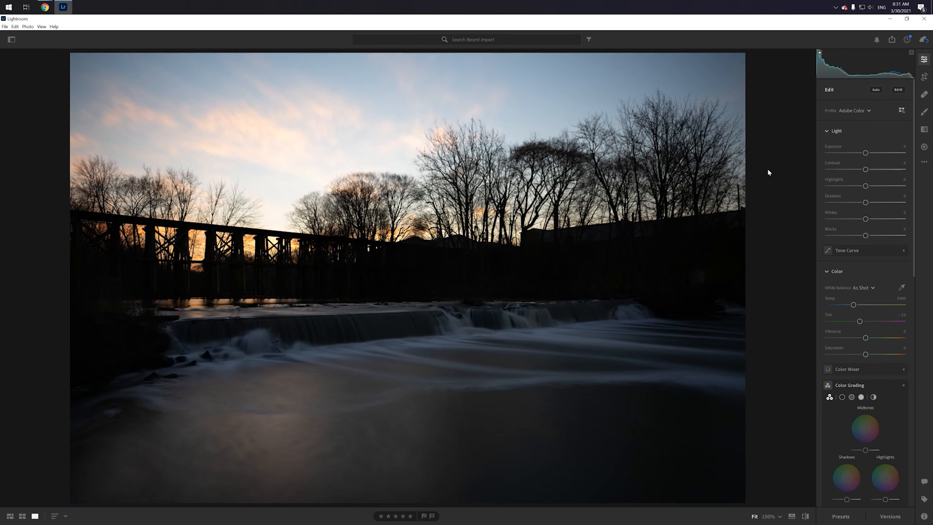
pyautogui.press('Right')
pyautogui.press('Left')
pyautogui.press('Left')
pyautogui.press('Right')
pyautogui.press('Right')
pyautogui.press('Left')
pyautogui.press('Left')
pyautogui.press('Left')
pyautogui.press('Left')
pyautogui.press('Right')
pyautogui.press('Right')
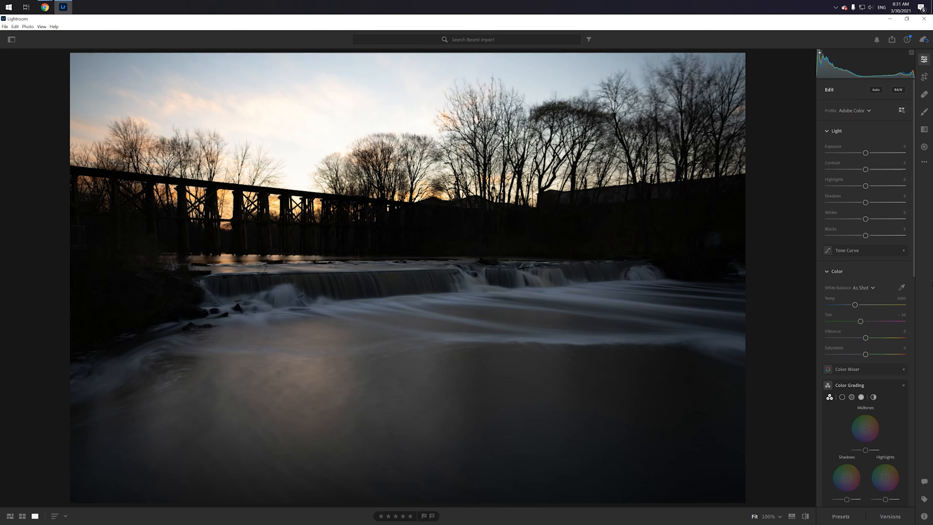
pyautogui.press('Right')
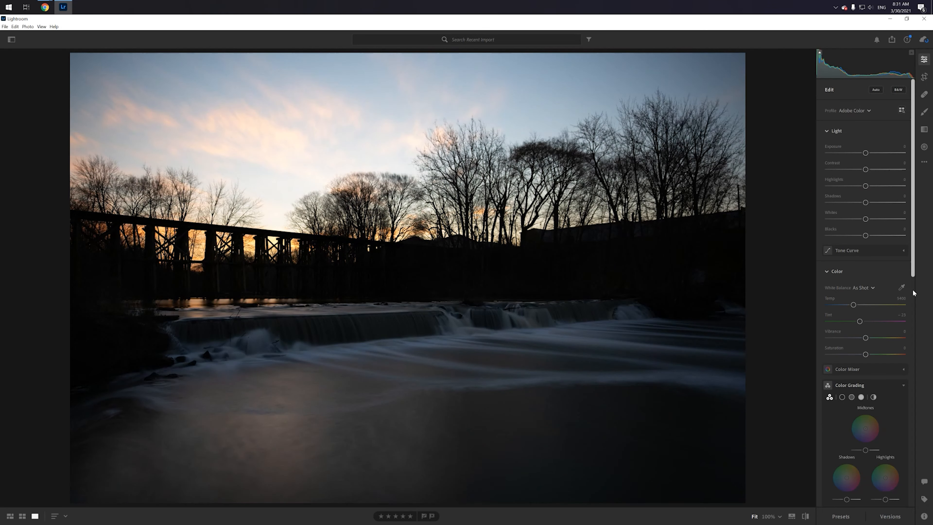
# Step: Enable lens corrections for the chosen waterfall photo
pyautogui.scroll(-10, 839, 200)
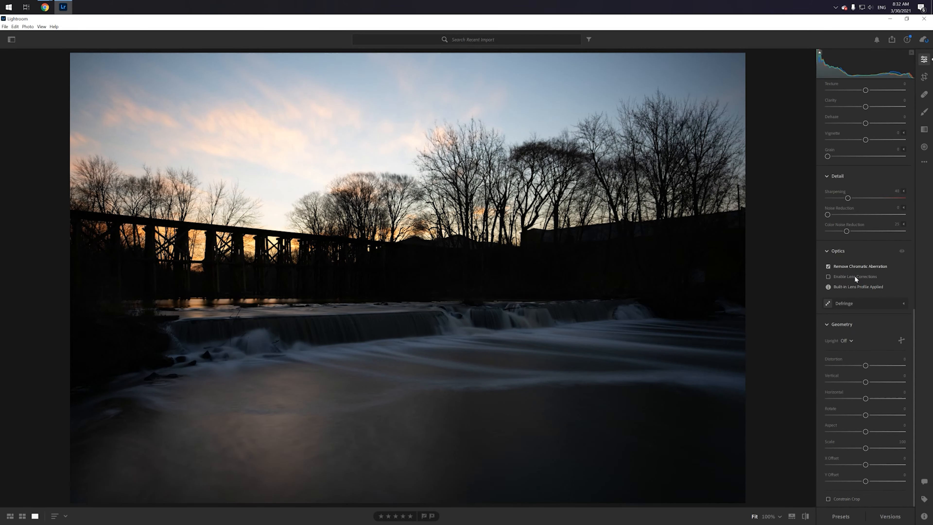
pyautogui.click(854, 276)
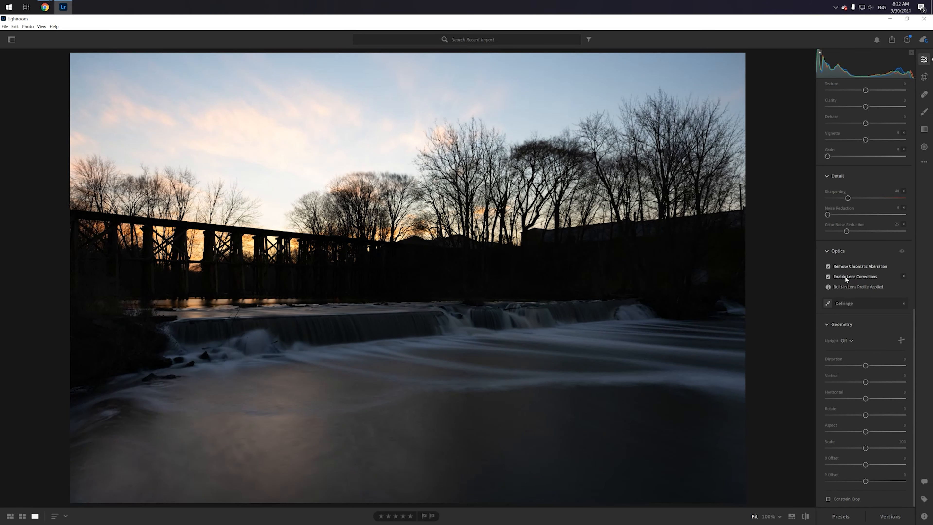
pyautogui.scroll(10, 854, 292)
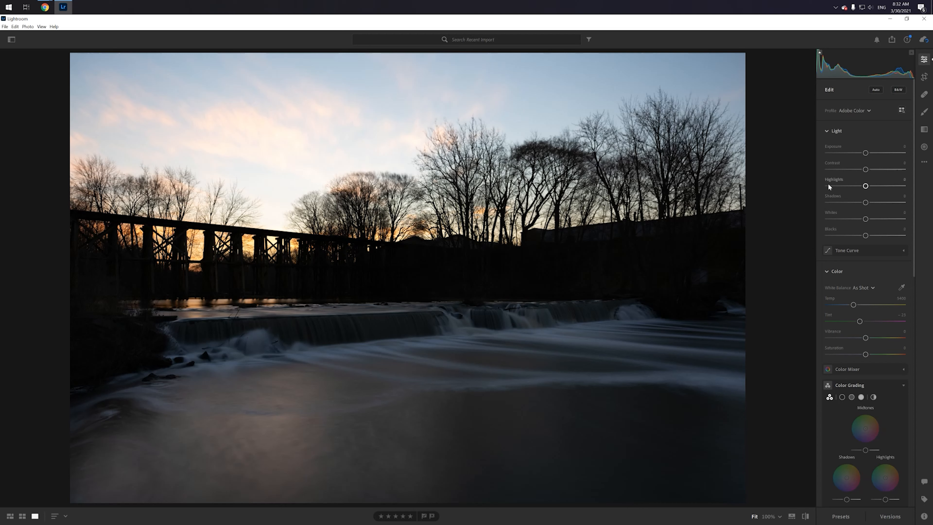
# Step: Raise the photo's exposure to +0.70
pyautogui.moveTo(866, 153); pyautogui.dragTo(866, 153)
pyautogui.doubleClick(866, 153)
pyautogui.moveTo(866, 153); pyautogui.dragTo(872, 157)
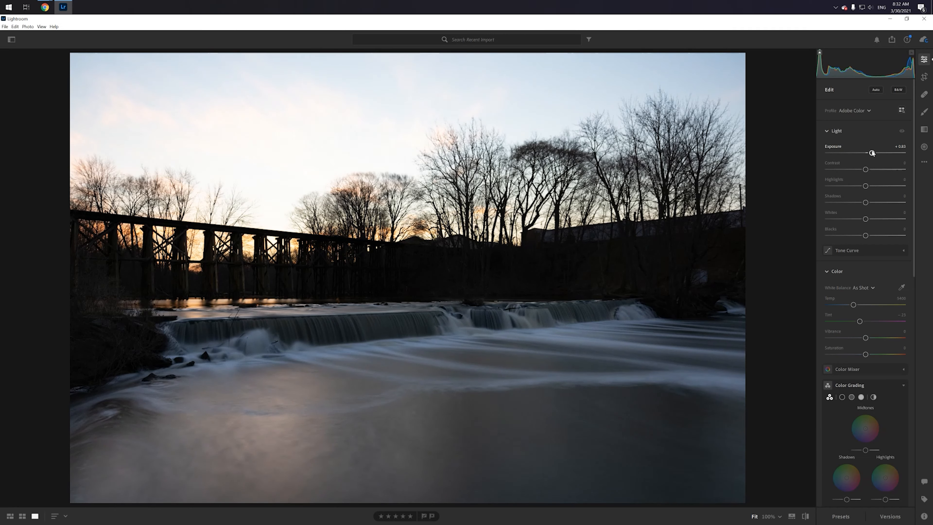
pyautogui.moveTo(873, 154); pyautogui.dragTo(872, 155)
# Step: Recover the sky with Whites at -100 and Highlights at -58, and raise Exposure to +1.24
pyautogui.moveTo(865, 219); pyautogui.dragTo(812, 225)
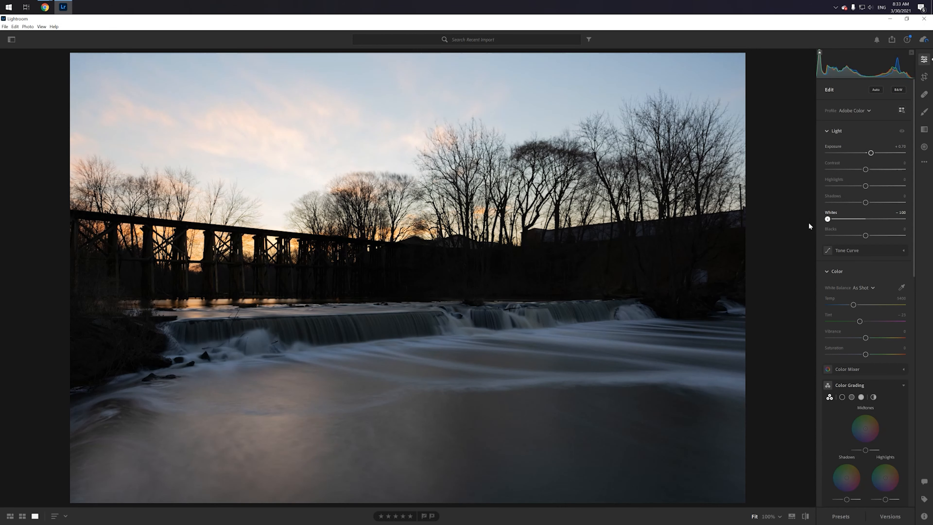
pyautogui.moveTo(866, 186); pyautogui.dragTo(841, 192)
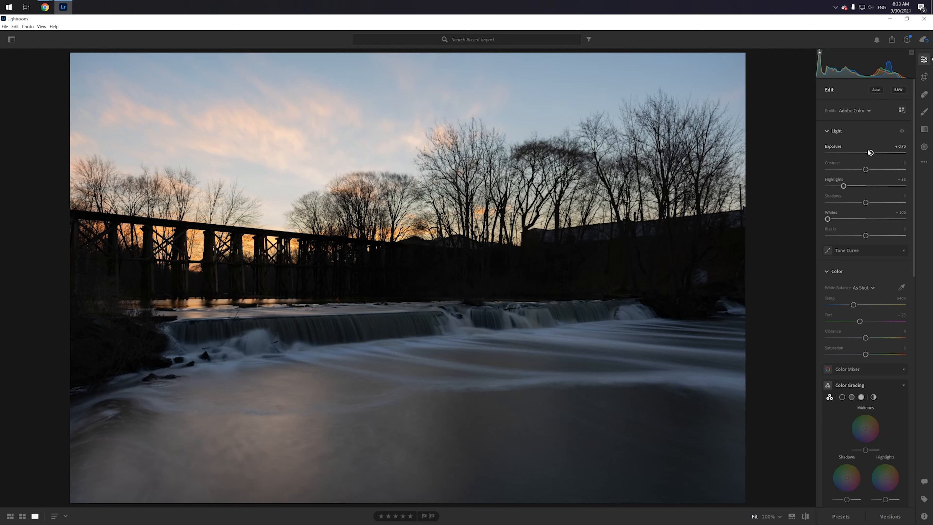
pyautogui.moveTo(872, 154); pyautogui.dragTo(875, 153)
# Step: Try the Shadows at -63 and +100, and settle on +20
pyautogui.moveTo(866, 202); pyautogui.dragTo(842, 202)
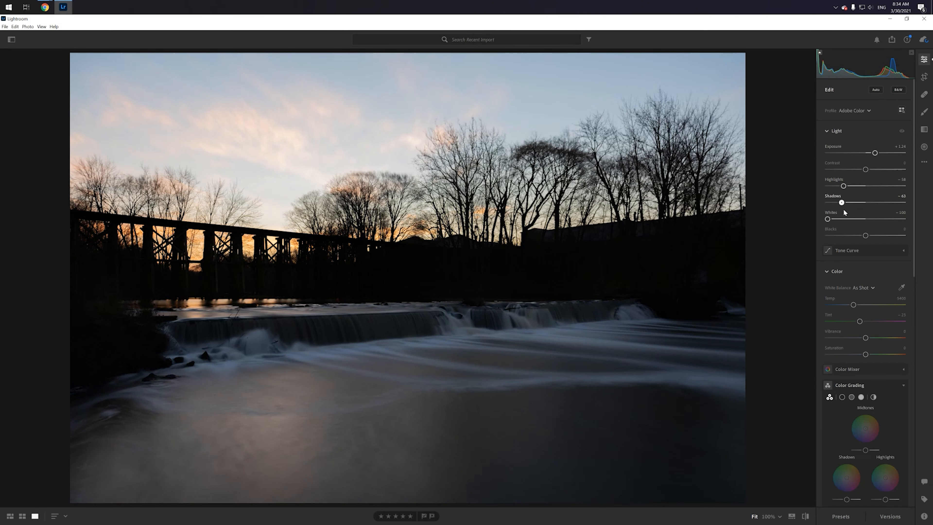
pyautogui.moveTo(843, 203); pyautogui.dragTo(914, 199)
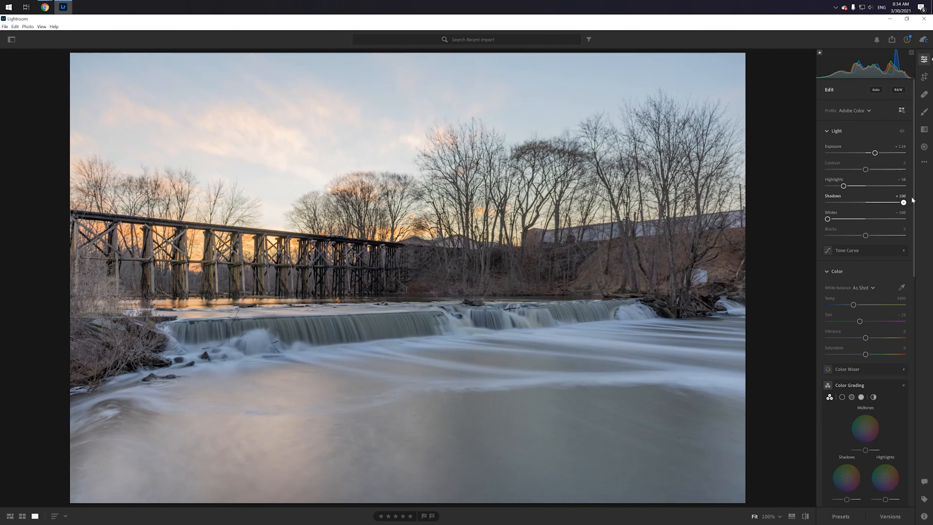
pyautogui.moveTo(914, 200); pyautogui.dragTo(874, 204)
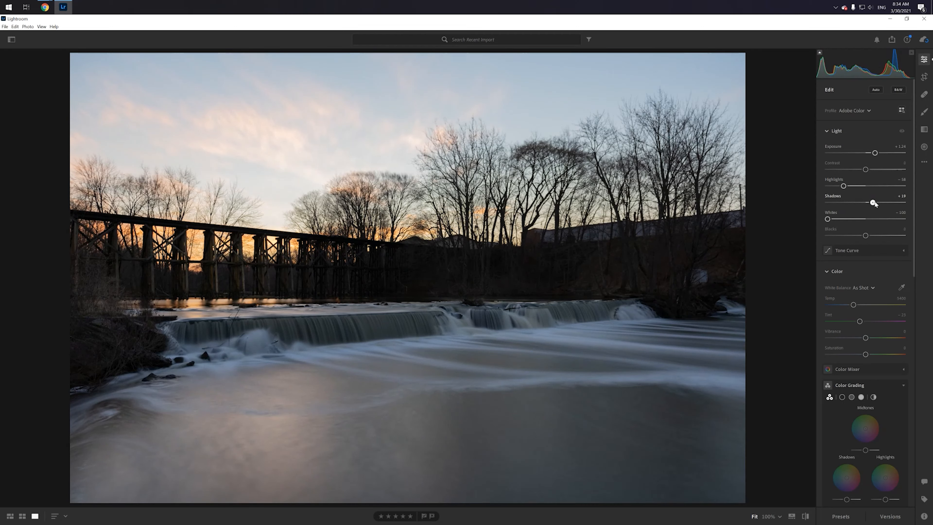
pyautogui.moveTo(876, 202); pyautogui.dragTo(876, 203)
pyautogui.press('Right')
pyautogui.press('Left')
# Step: Try the Blacks at about -73, settle on -14, and reduce the Shadows to +14
pyautogui.moveTo(866, 238); pyautogui.dragTo(838, 241)
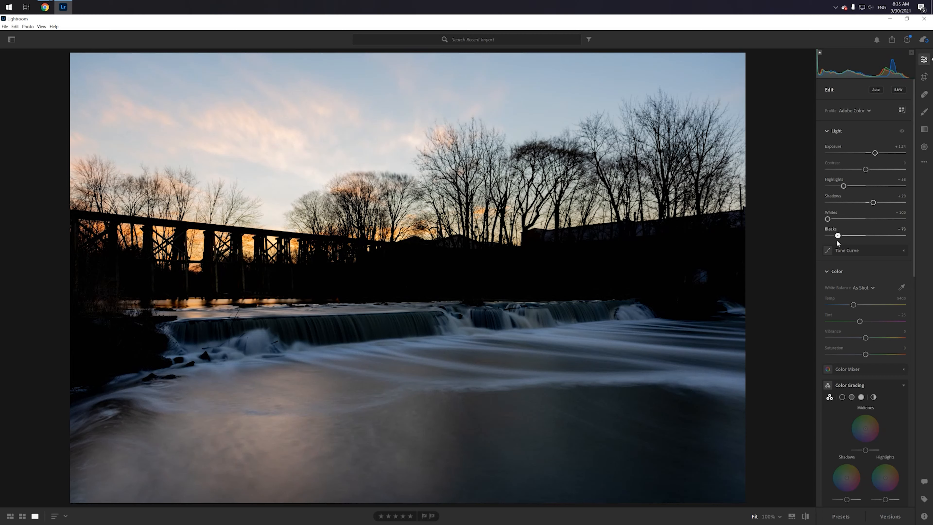
pyautogui.moveTo(838, 241); pyautogui.dragTo(859, 240)
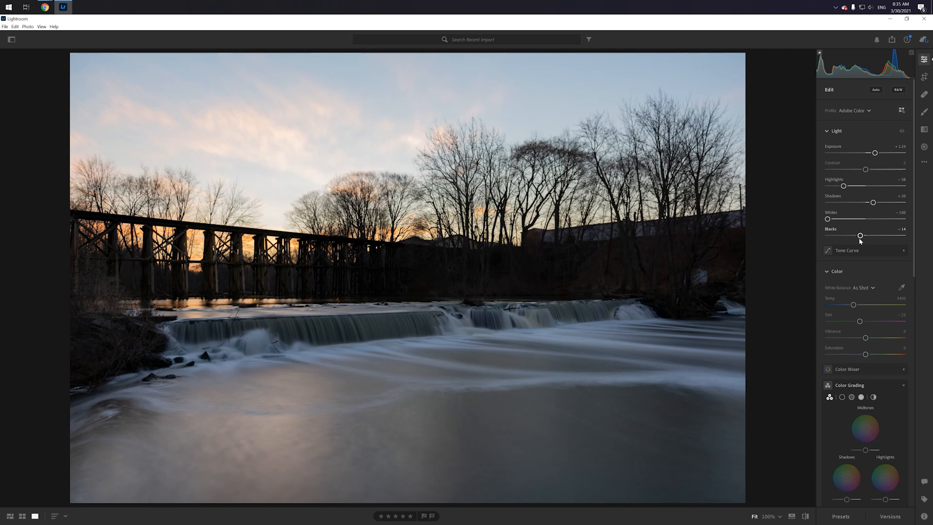
pyautogui.scroll(-2, 856, 261)
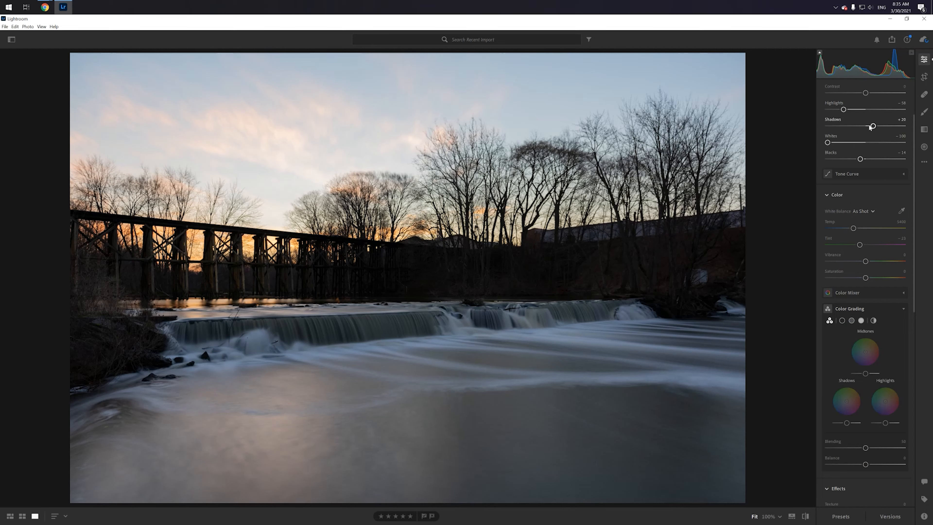
pyautogui.moveTo(871, 127); pyautogui.dragTo(871, 128)
# Step: Keep the As Shot white balance as the starting point and warm the colour temperature to about 6230
pyautogui.click(865, 212)
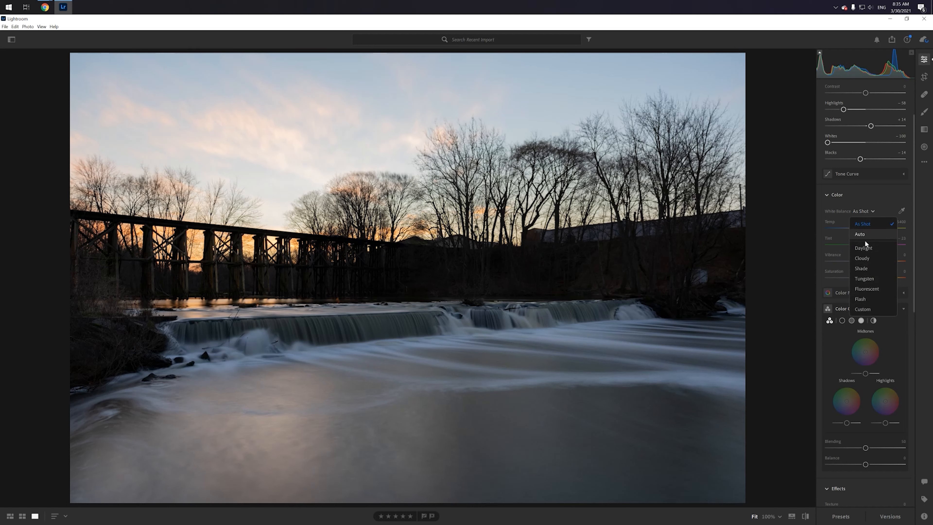
pyautogui.click(816, 225)
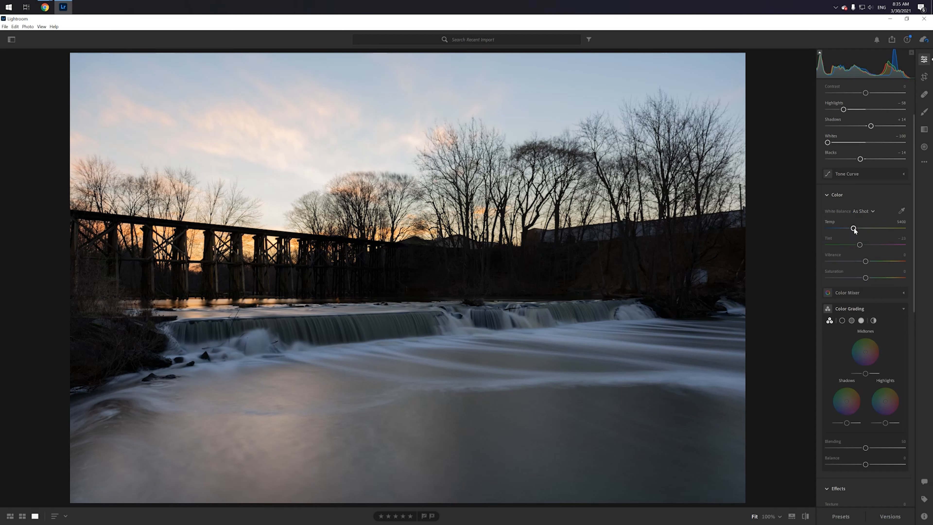
pyautogui.moveTo(855, 229); pyautogui.dragTo(861, 229)
# Step: Set both Sharpening and Color Noise Reduction to 0
pyautogui.scroll(-5, 834, 348)
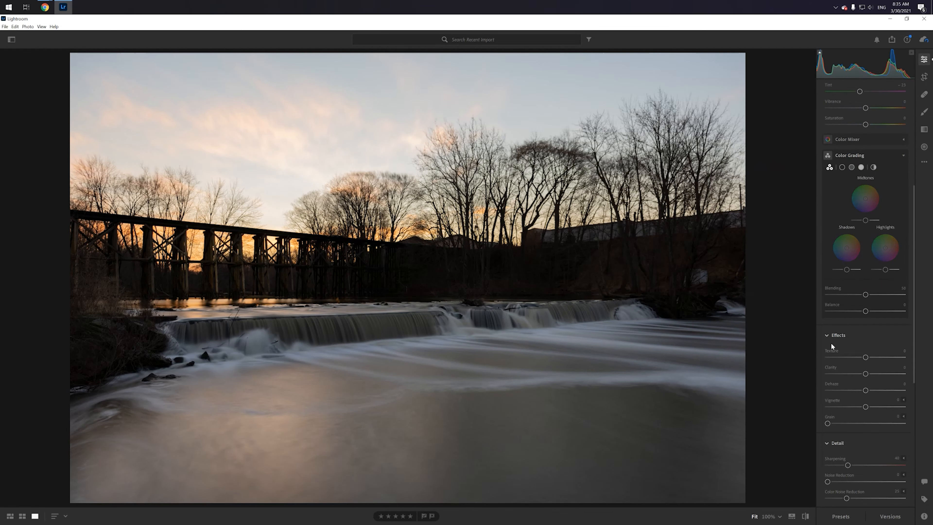
pyautogui.scroll(-5, 831, 344)
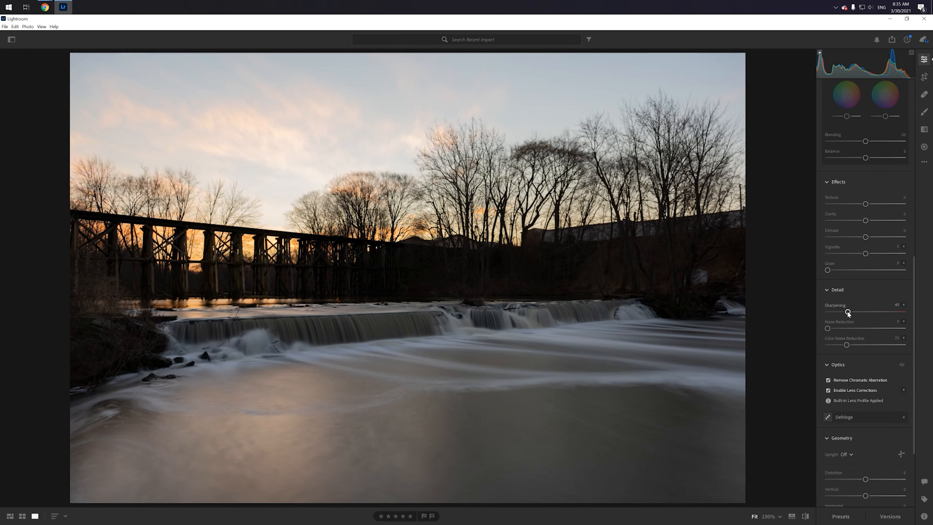
pyautogui.moveTo(848, 312); pyautogui.dragTo(810, 315)
pyautogui.moveTo(846, 345); pyautogui.dragTo(811, 345)
pyautogui.scroll(-3, 855, 351)
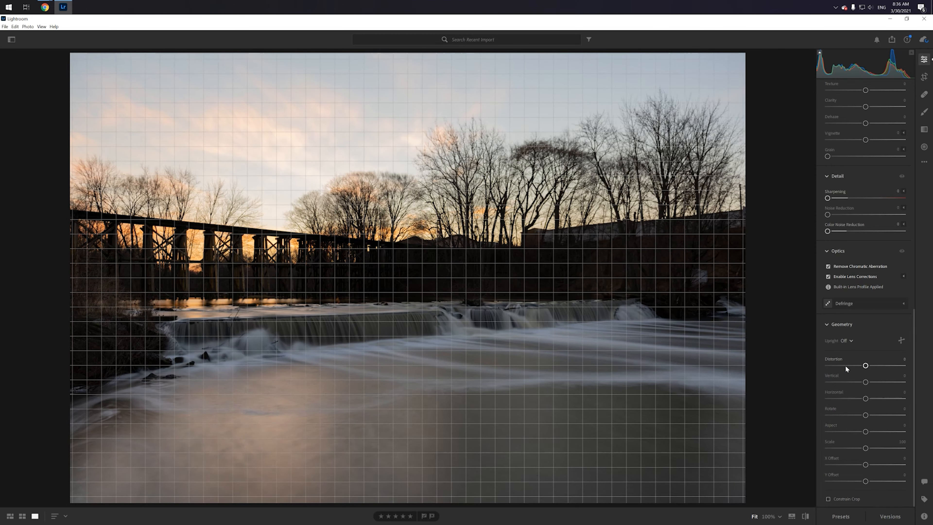
# Step: Rotate the photo slightly counterclockwise with the Crop tool to straighten the scene, and apply the crop
pyautogui.scroll(4, 845, 365)
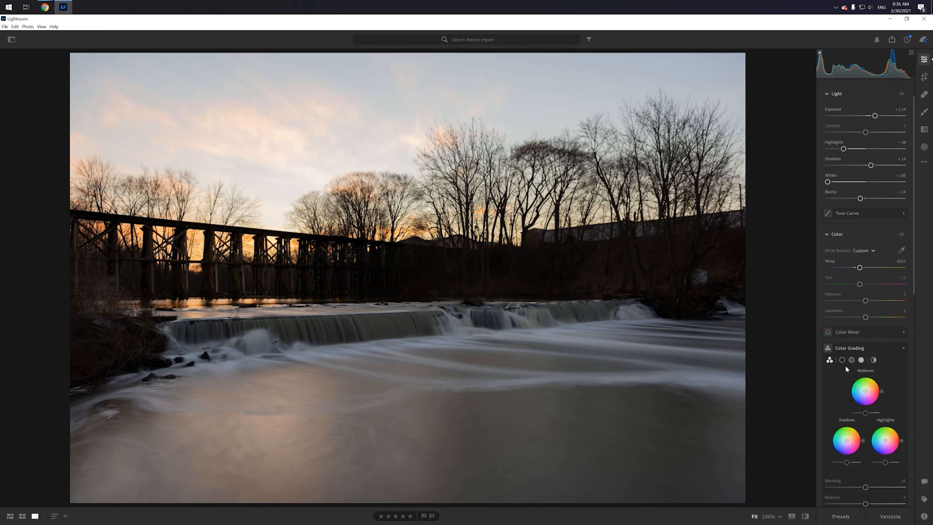
pyautogui.scroll(2, 846, 369)
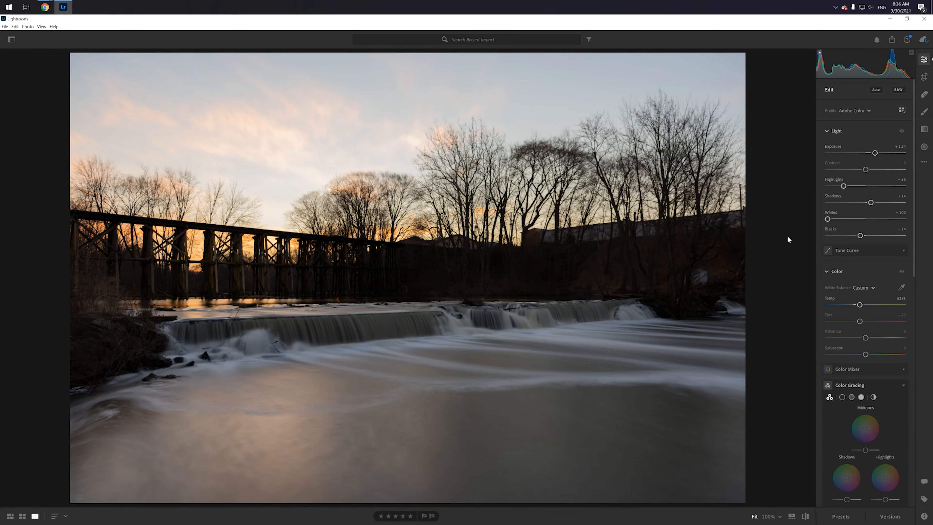
pyautogui.click(923, 77)
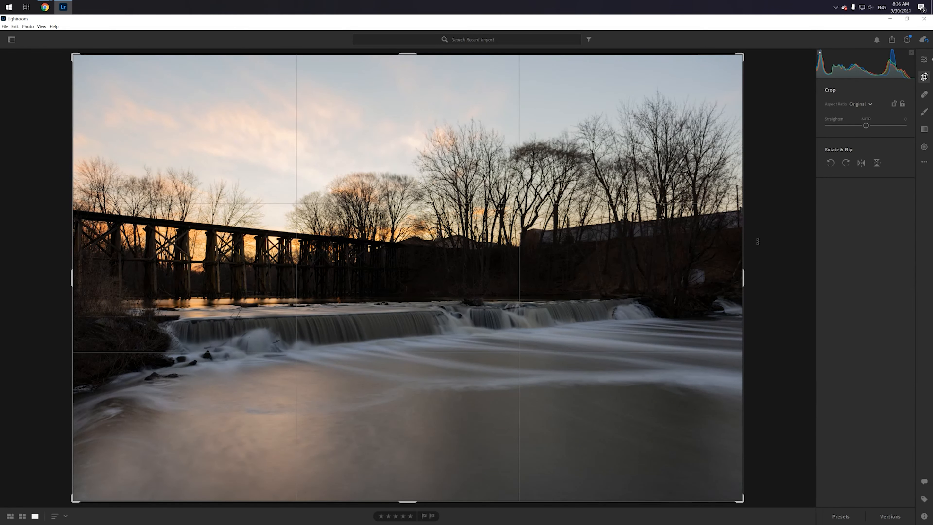
pyautogui.moveTo(758, 241); pyautogui.dragTo(774, 259)
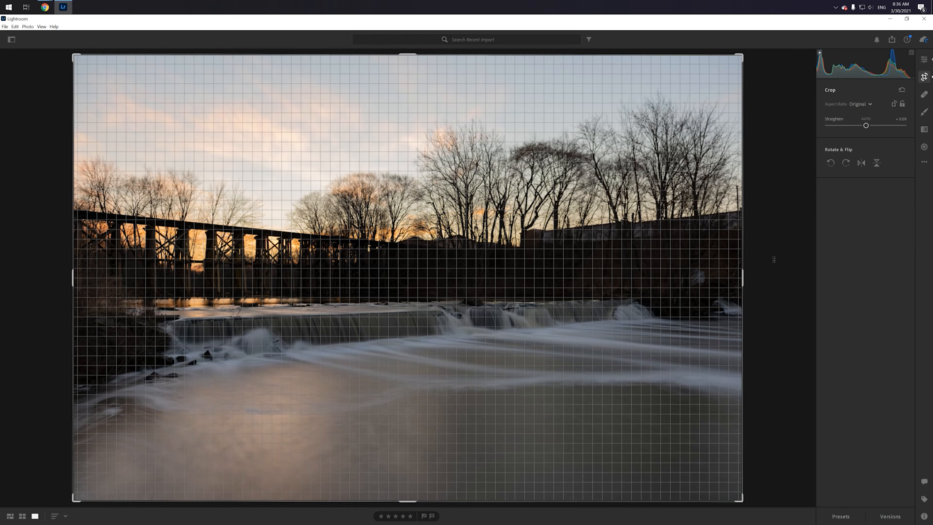
pyautogui.moveTo(774, 260); pyautogui.dragTo(774, 257)
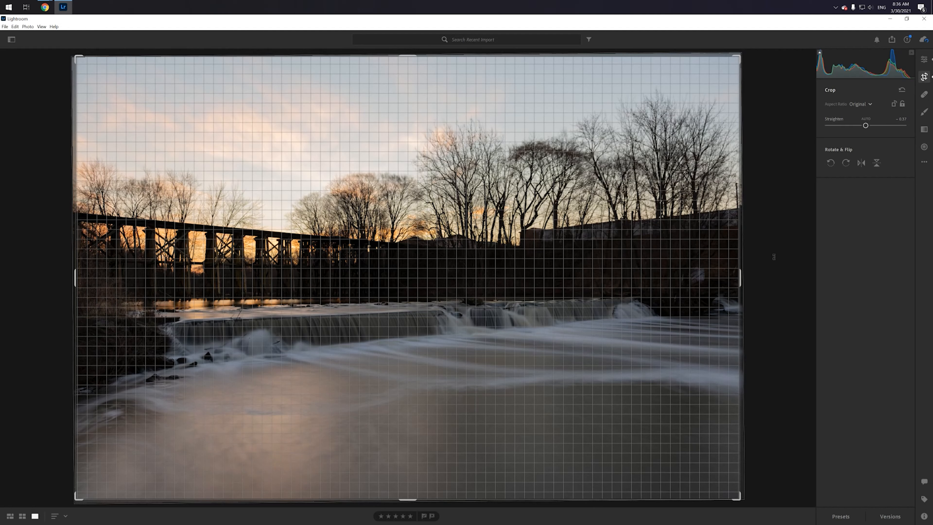
pyautogui.moveTo(774, 257); pyautogui.dragTo(774, 258)
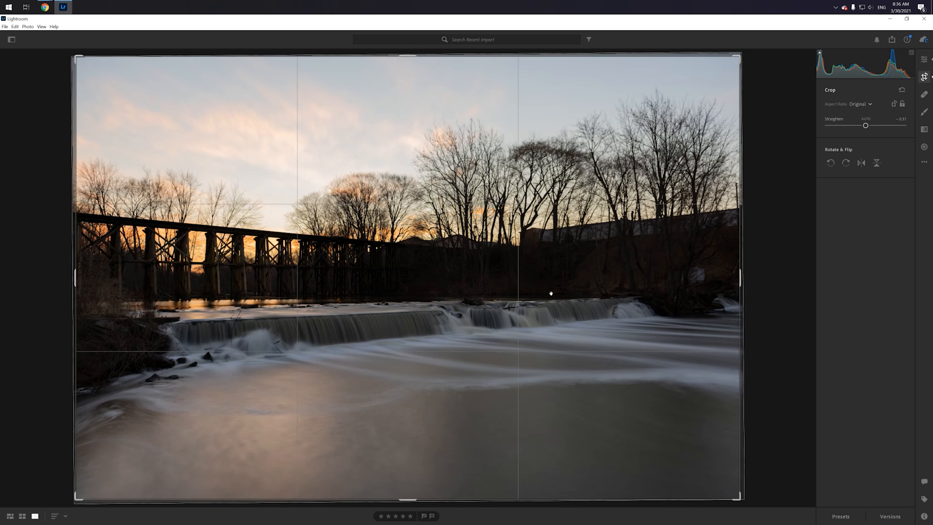
pyautogui.moveTo(786, 284); pyautogui.dragTo(785, 285)
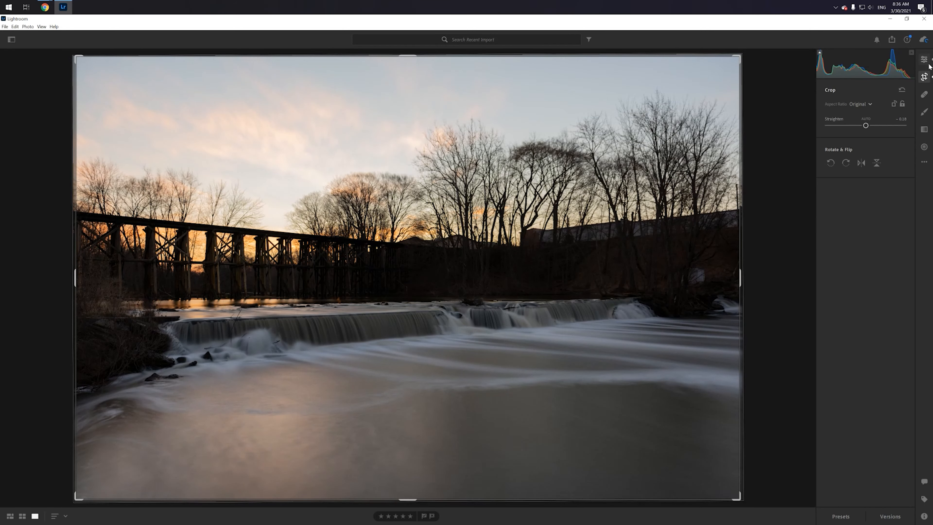
pyautogui.click(925, 81)
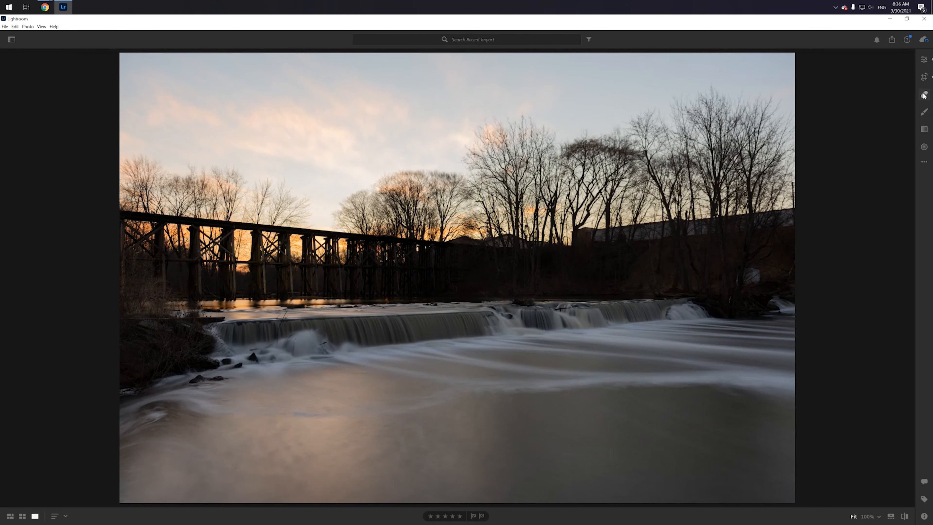
# Step: Look through the Healing Brush, Brush, Linear Gradient and Radial Gradient tools and the additional editing options
pyautogui.click(924, 96)
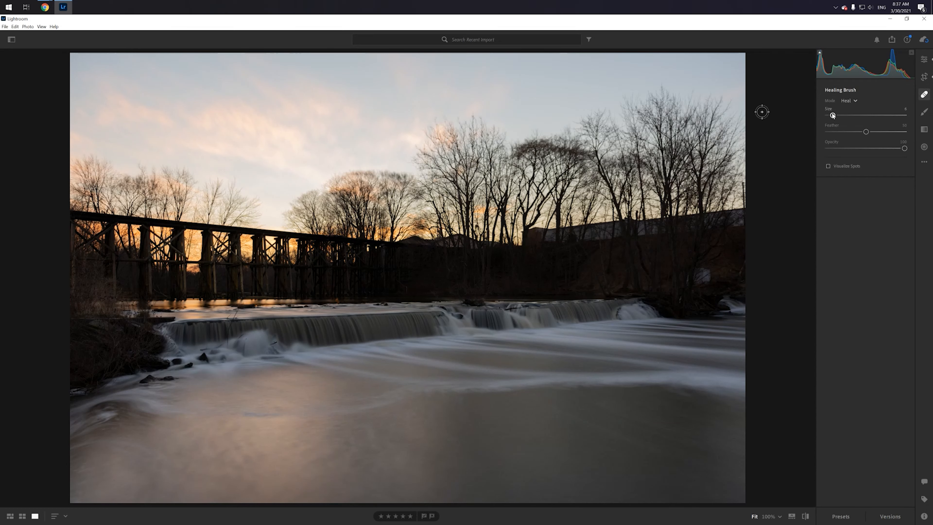
pyautogui.click(922, 114)
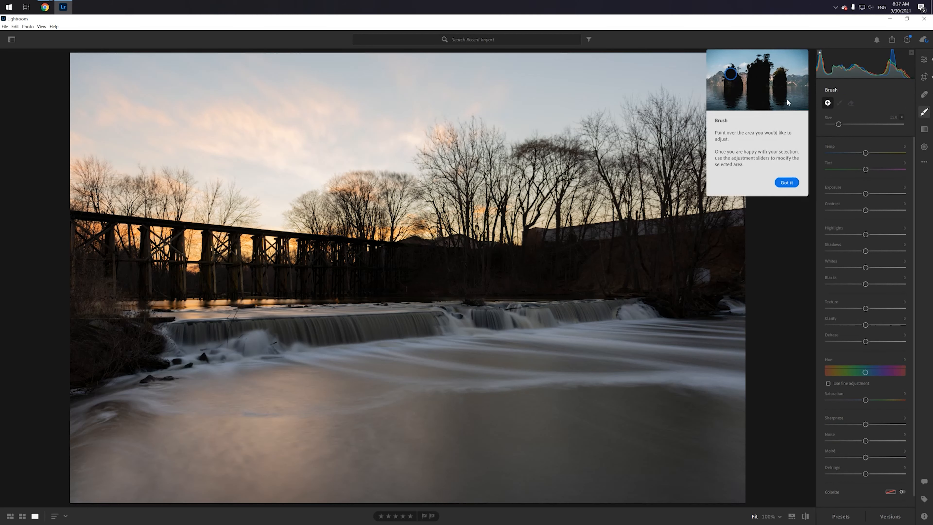
pyautogui.click(925, 130)
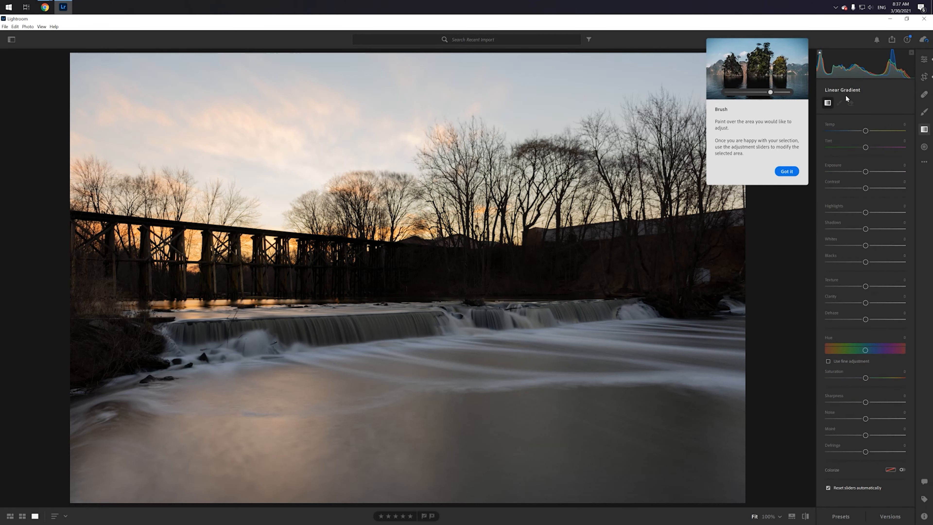
pyautogui.click(922, 148)
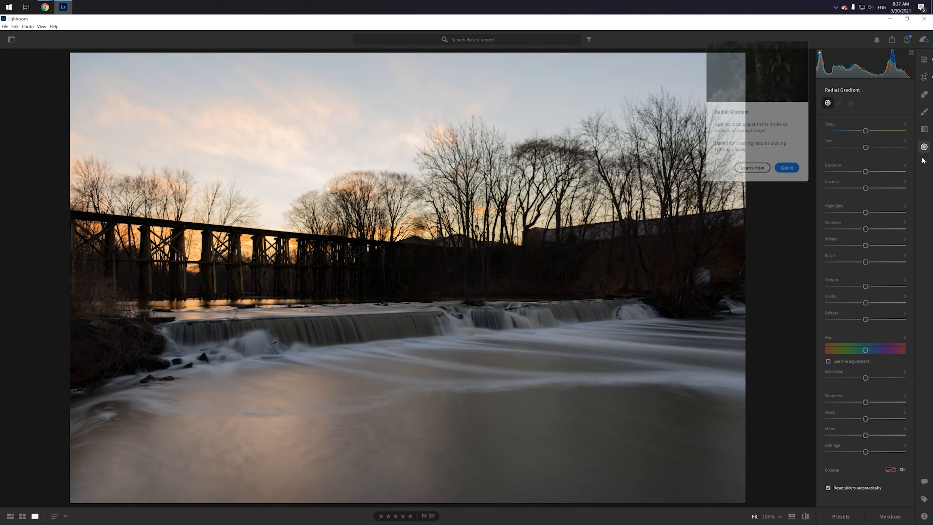
pyautogui.click(924, 148)
pyautogui.click(924, 151)
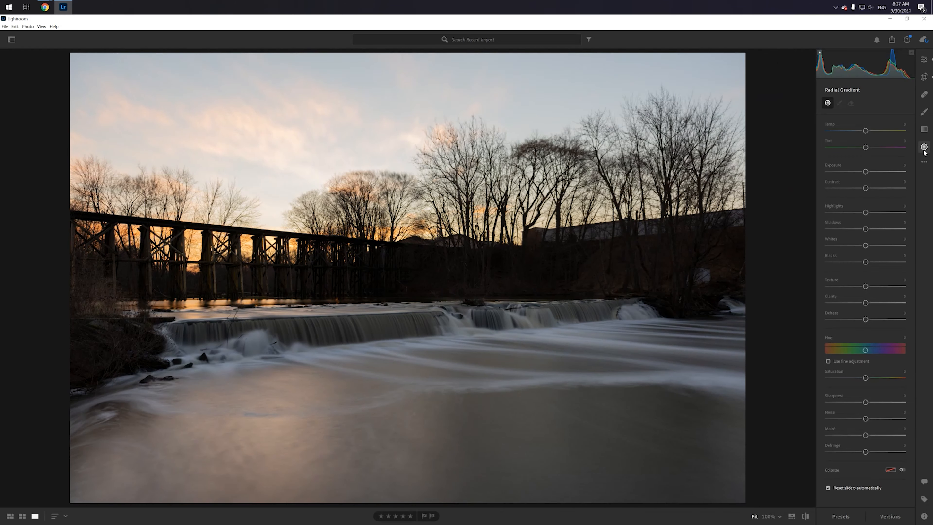
pyautogui.click(924, 162)
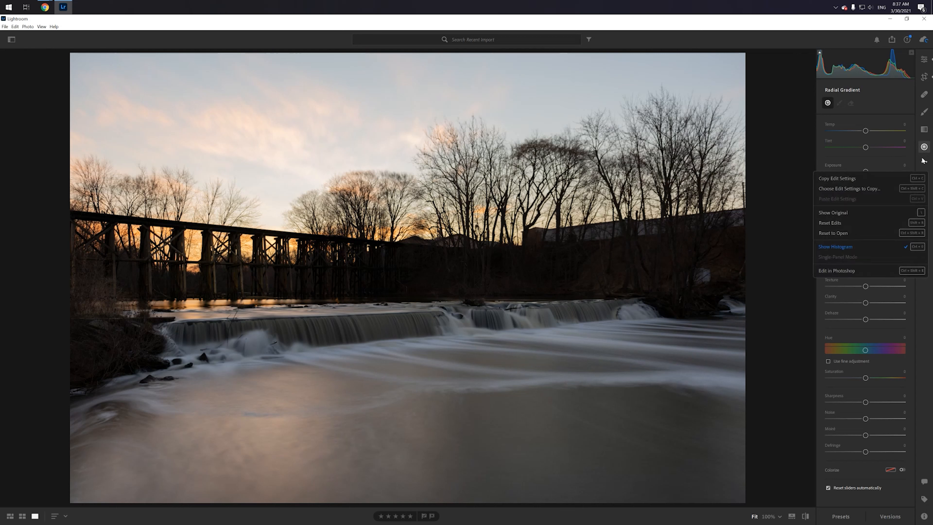
pyautogui.click(761, 147)
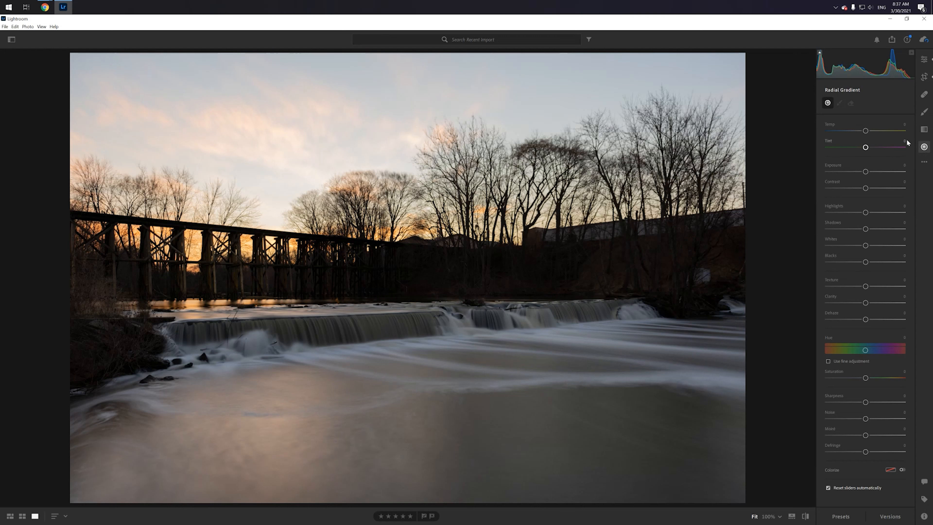
# Step: Add a diagonal linear gradient over the sky with Exposure at about -0.80, Highlights about -26 and Blacks about -16
pyautogui.click(924, 129)
pyautogui.moveTo(253, 79)
pyautogui.mouseDown()
pyautogui.moveTo(298, 146)
pyautogui.moveTo(260, 175)
pyautogui.mouseUp()
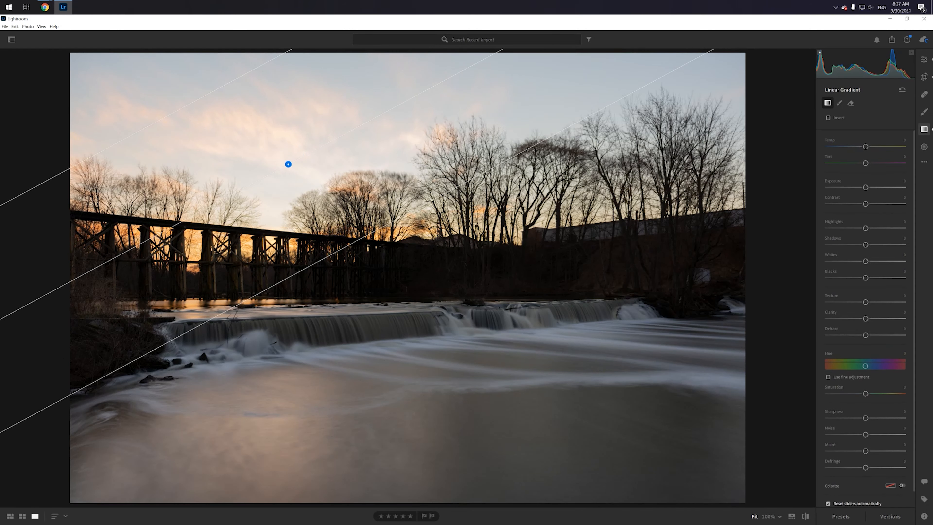
pyautogui.moveTo(865, 187); pyautogui.dragTo(859, 189)
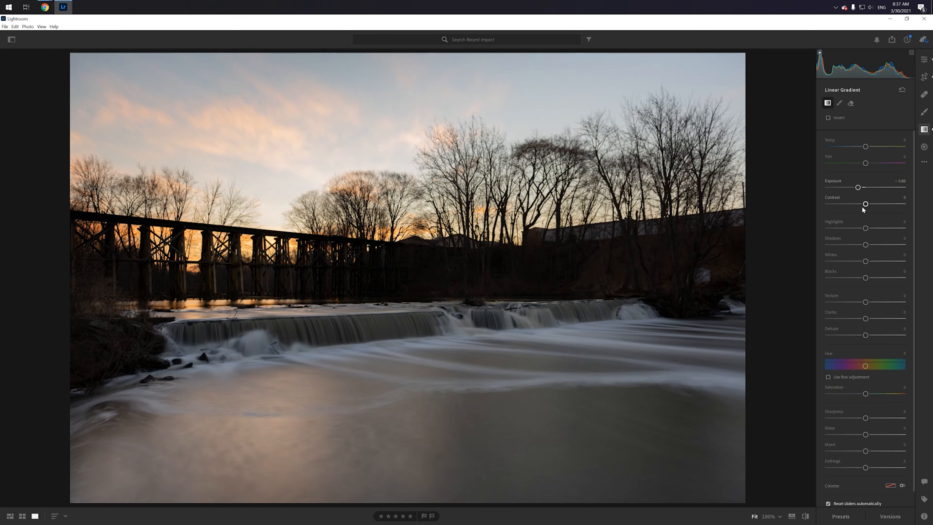
pyautogui.moveTo(865, 228); pyautogui.dragTo(856, 228)
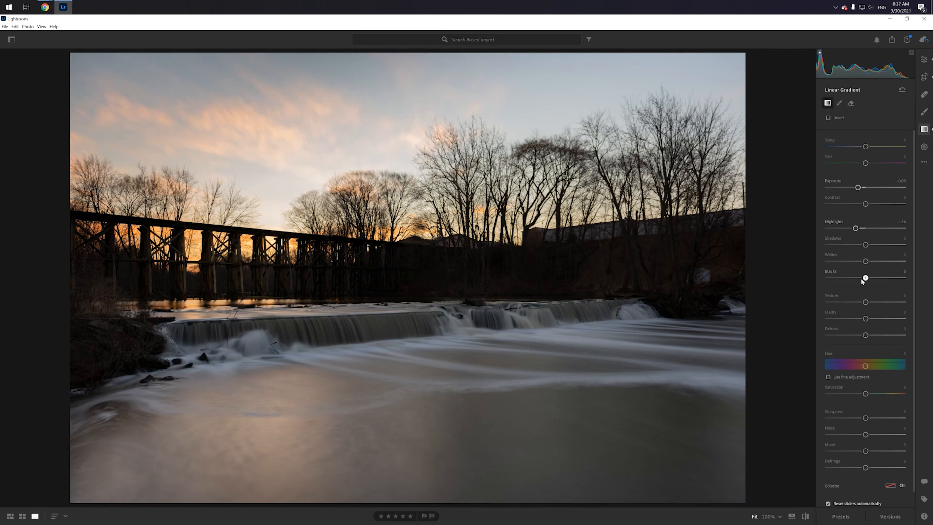
pyautogui.moveTo(863, 280); pyautogui.dragTo(860, 278)
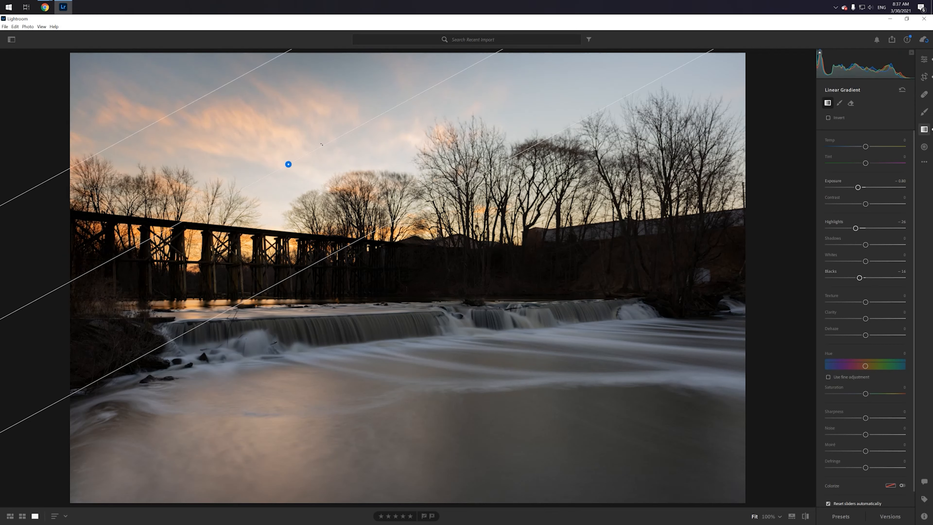
# Step: Shift the linear gradient towards the trees, adjust its spread, and set its Exposure to -0.64
pyautogui.moveTo(288, 164); pyautogui.dragTo(442, 182)
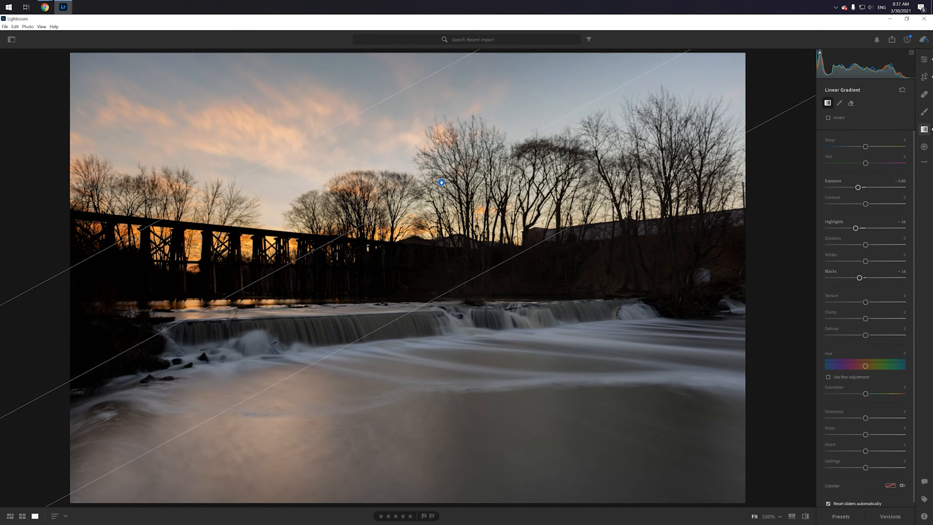
pyautogui.moveTo(500, 263); pyautogui.dragTo(537, 296)
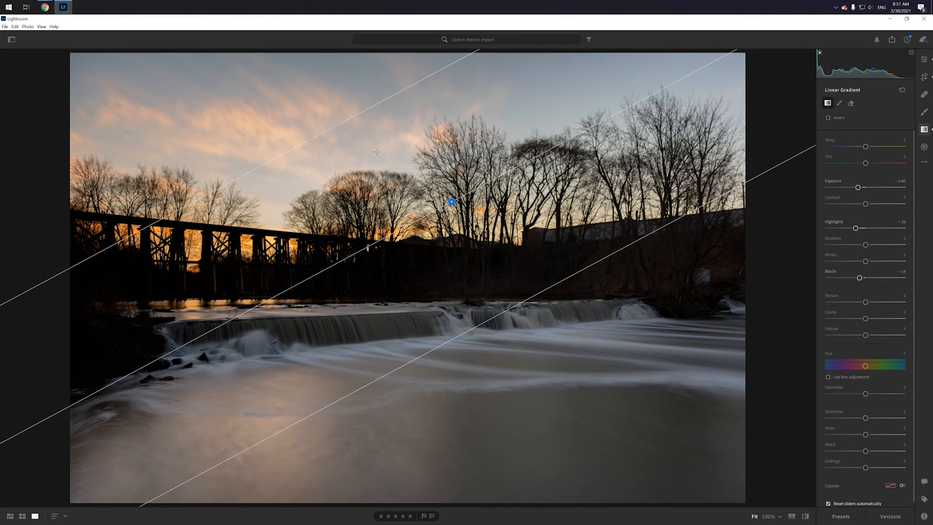
pyautogui.moveTo(452, 203); pyautogui.dragTo(493, 157)
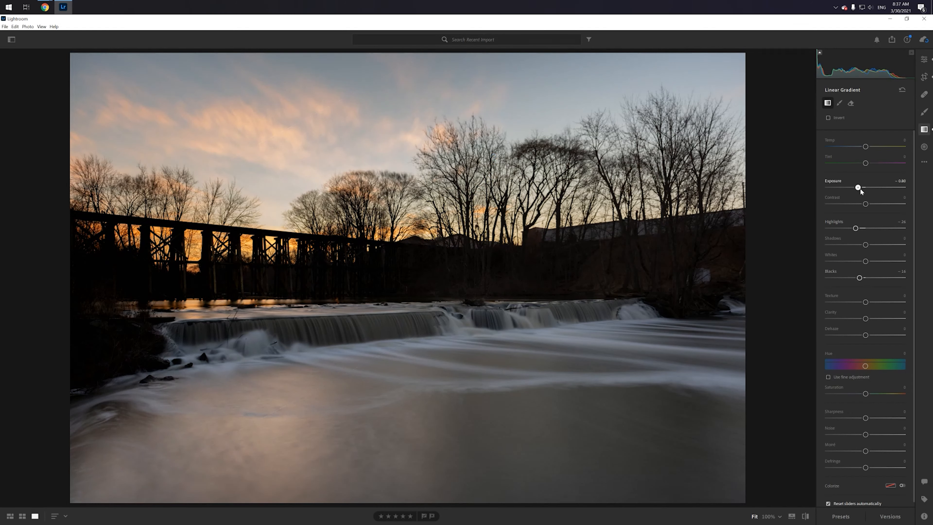
pyautogui.moveTo(861, 191); pyautogui.dragTo(863, 191)
# Step: Reposition the shallow linear gradient to cover the sky down to the trestle bridge and treeline, undoing the stray second gradient
pyautogui.moveTo(474, 120); pyautogui.dragTo(476, 138)
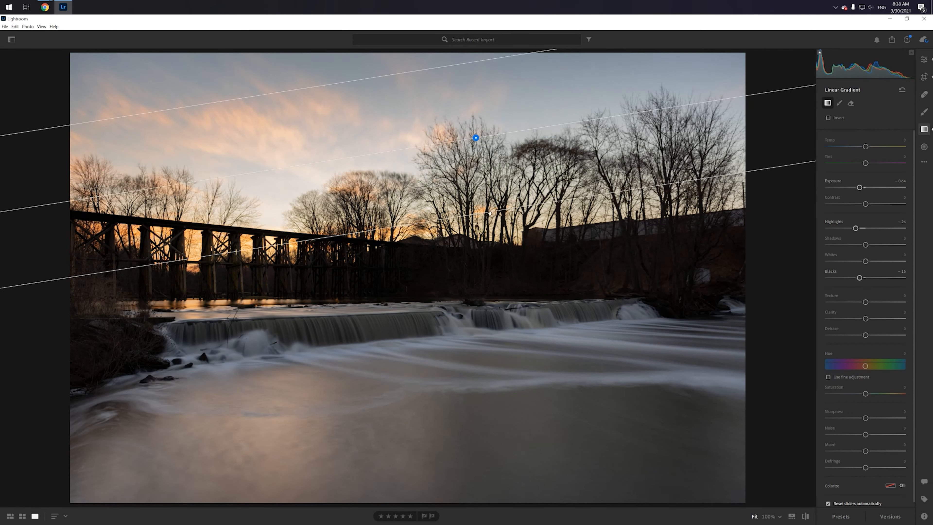
pyautogui.moveTo(490, 213); pyautogui.dragTo(491, 227)
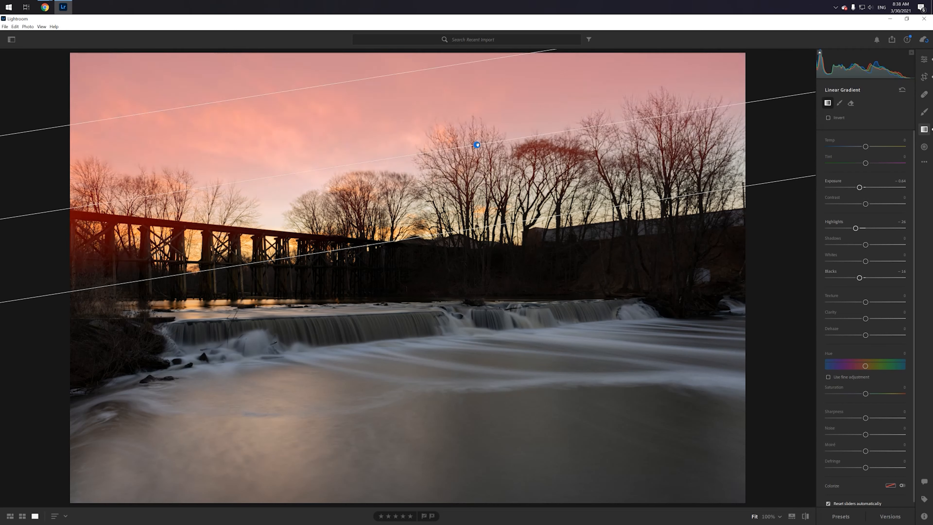
pyautogui.moveTo(477, 144); pyautogui.dragTo(481, 151)
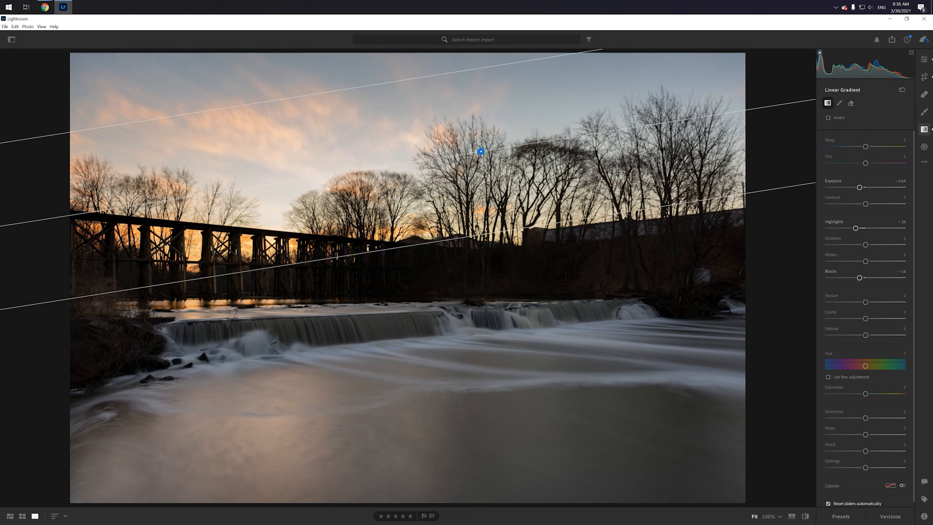
pyautogui.moveTo(383, 249); pyautogui.dragTo(392, 256)
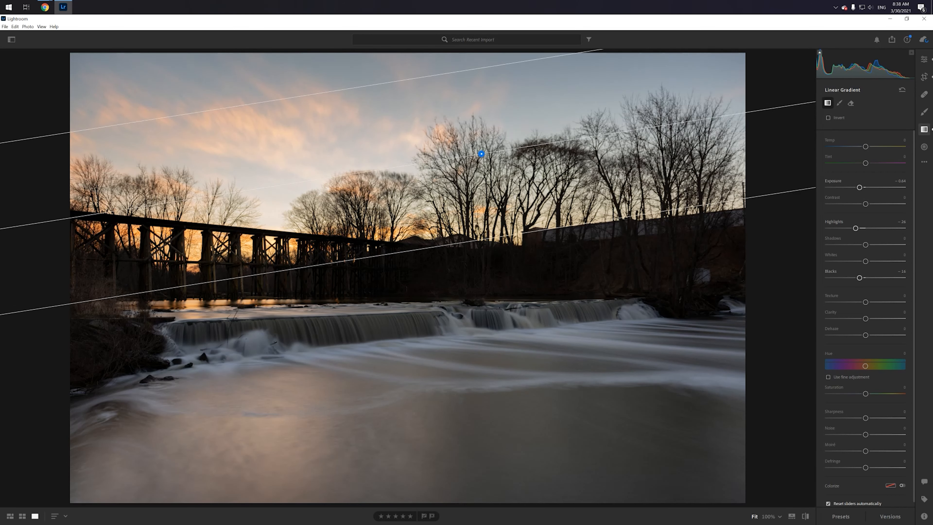
pyautogui.moveTo(481, 154); pyautogui.dragTo(359, 168)
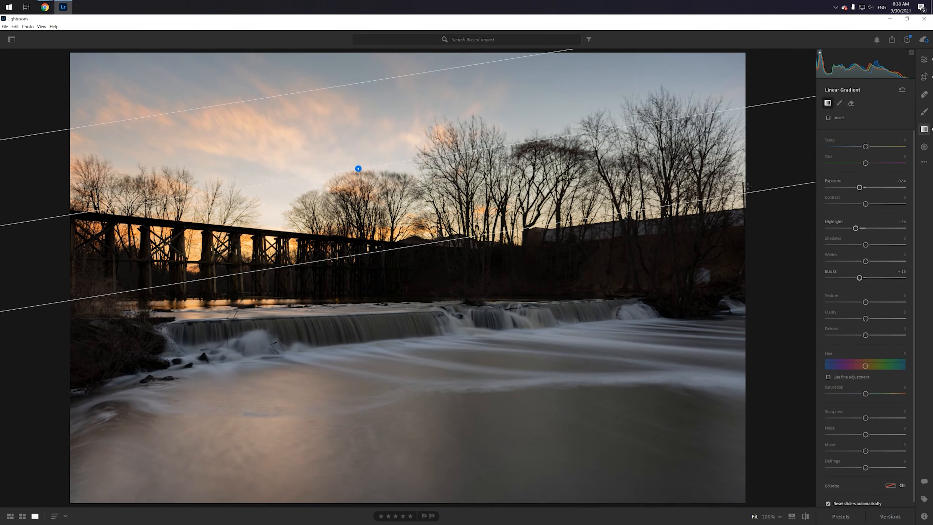
pyautogui.moveTo(765, 187); pyautogui.dragTo(763, 192)
pyautogui.click(791, 232)
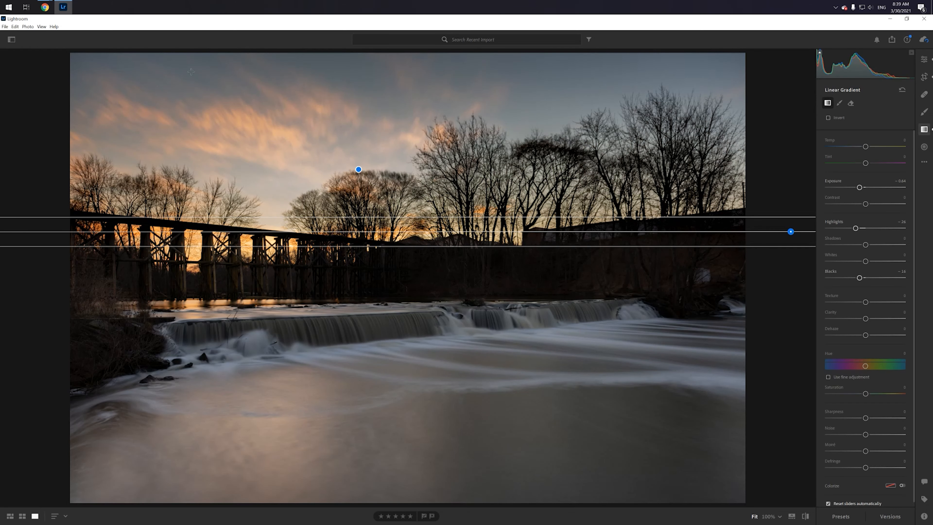
pyautogui.hotkey('ctrl', 'z')
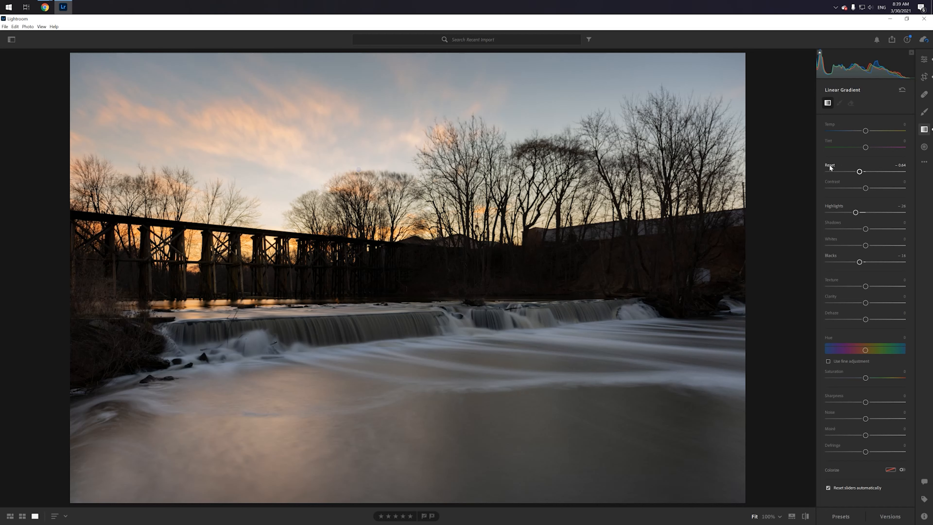
# Step: Hide the editing controls and compare the edited photo with the original several times
pyautogui.click(927, 60)
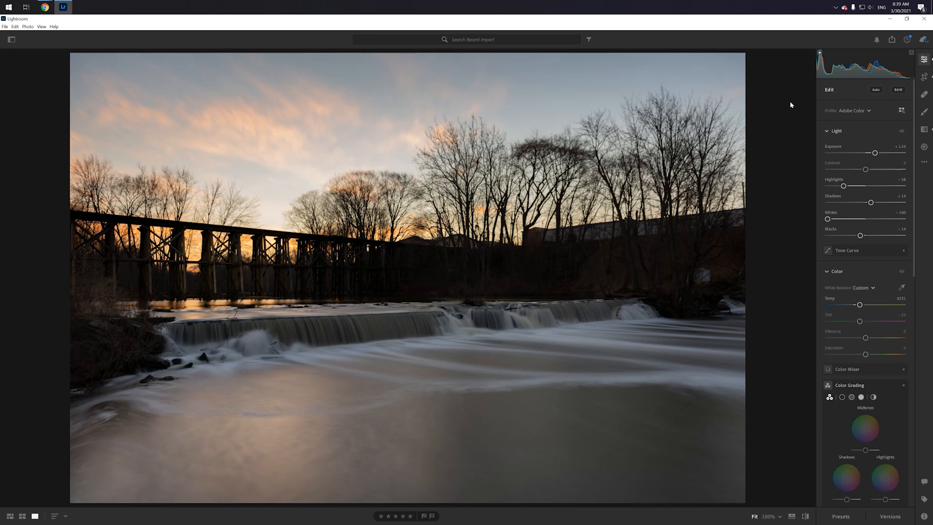
pyautogui.press('a')
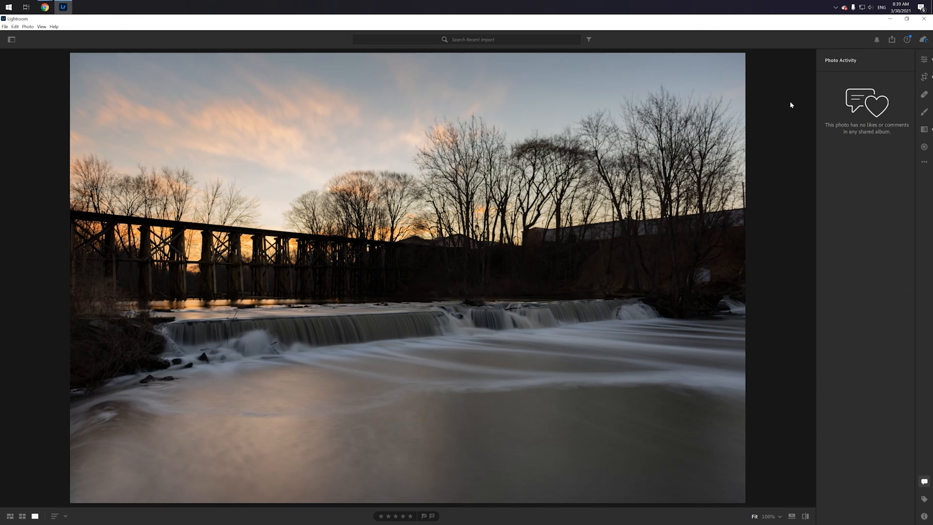
pyautogui.press('a')
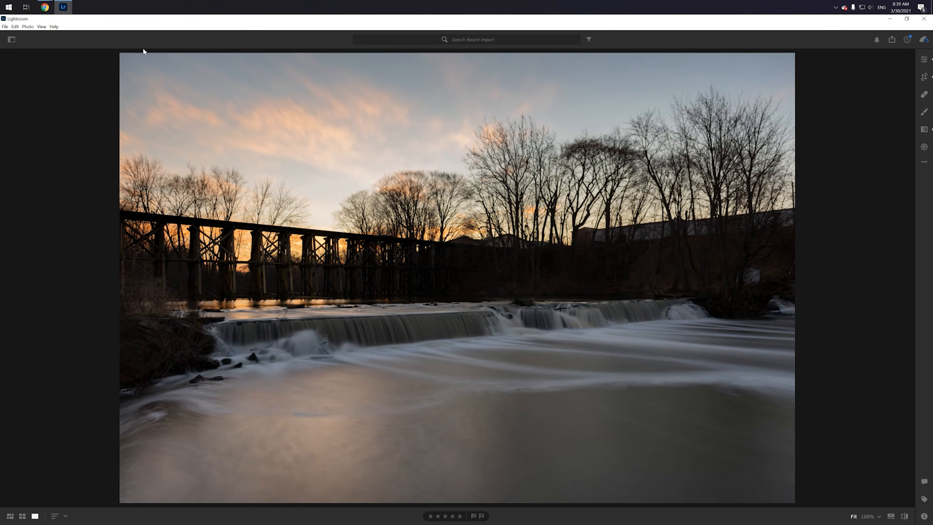
pyautogui.click(41, 26)
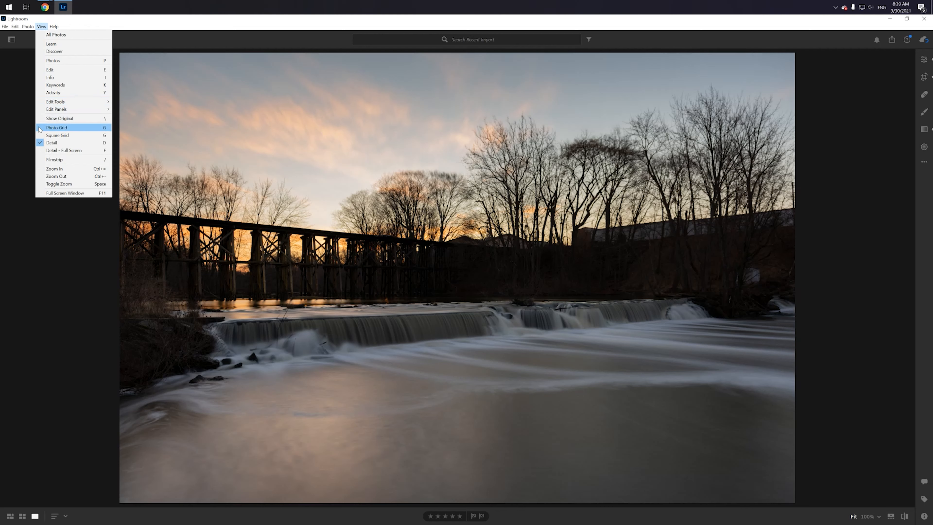
pyautogui.click(20, 118)
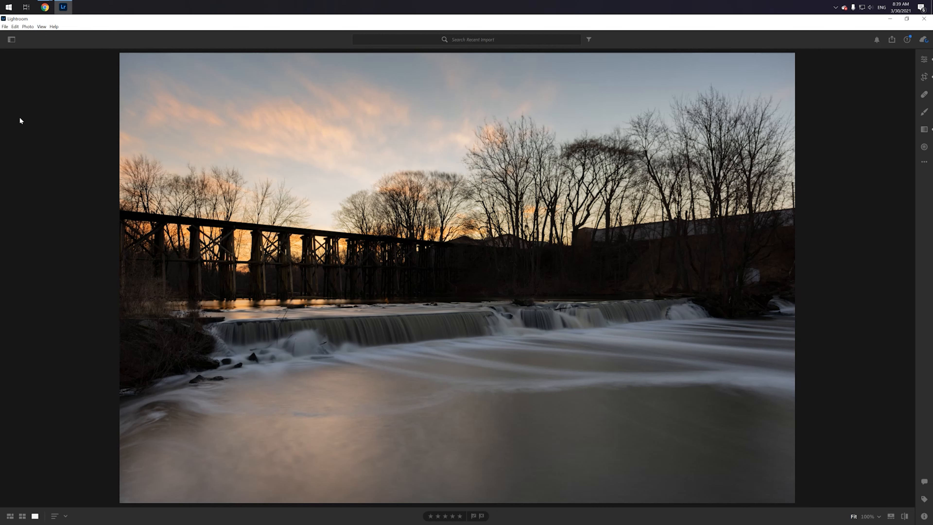
pyautogui.press('\\')
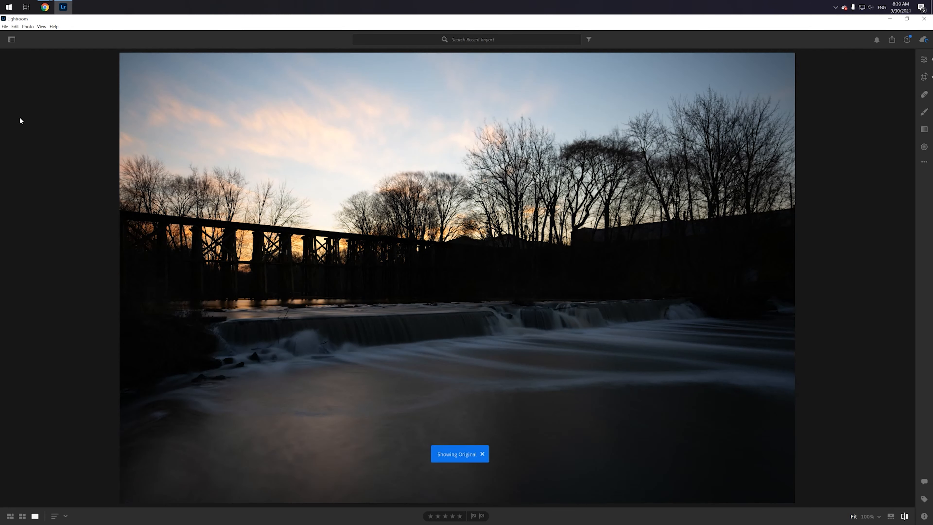
pyautogui.press('\\')
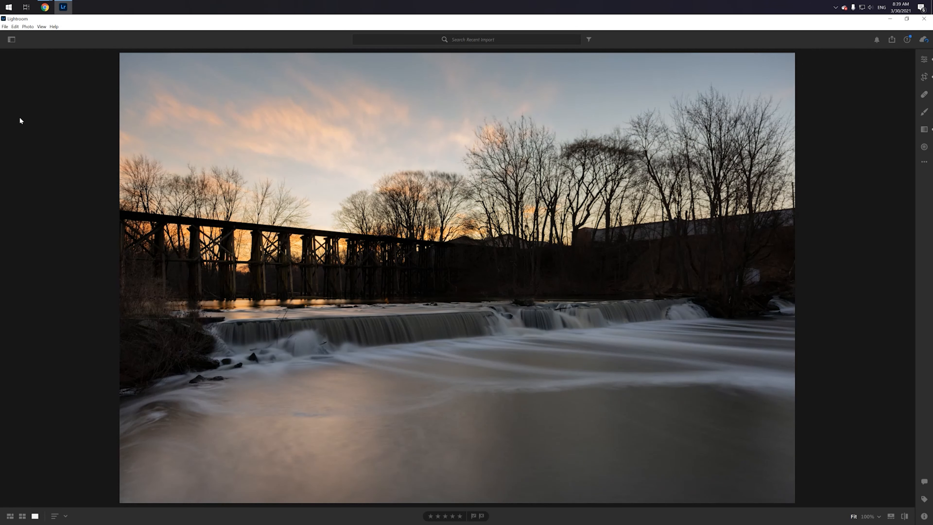
pyautogui.press('\\')
pyautogui.press('\\')
pyautogui.press('\\')
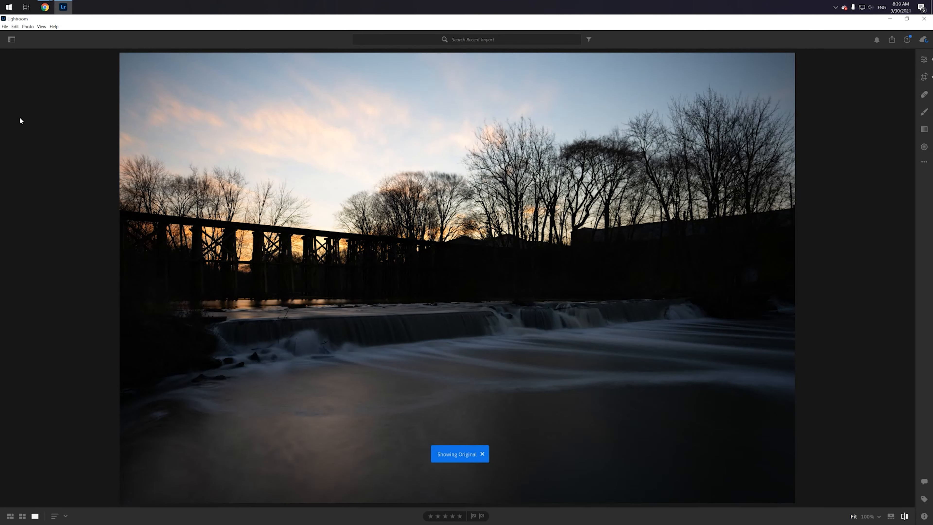
pyautogui.press('\\')
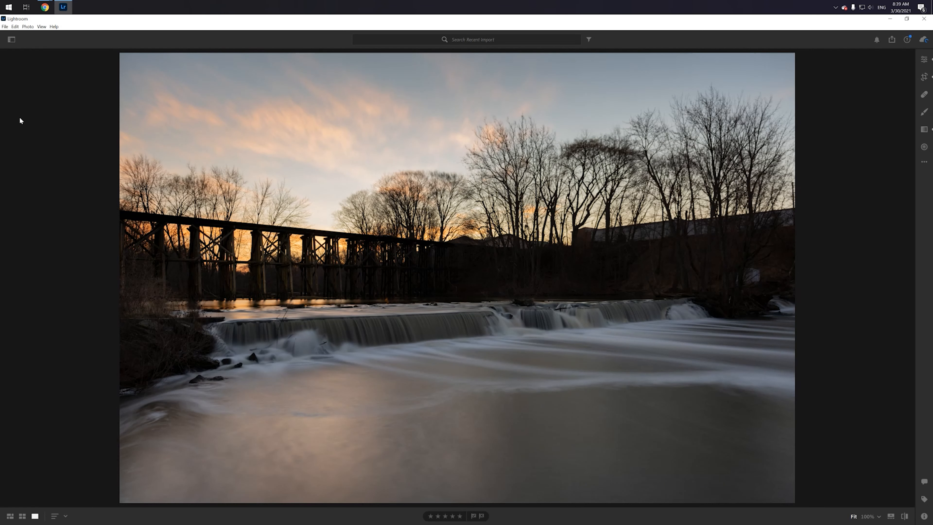
pyautogui.press('\\')
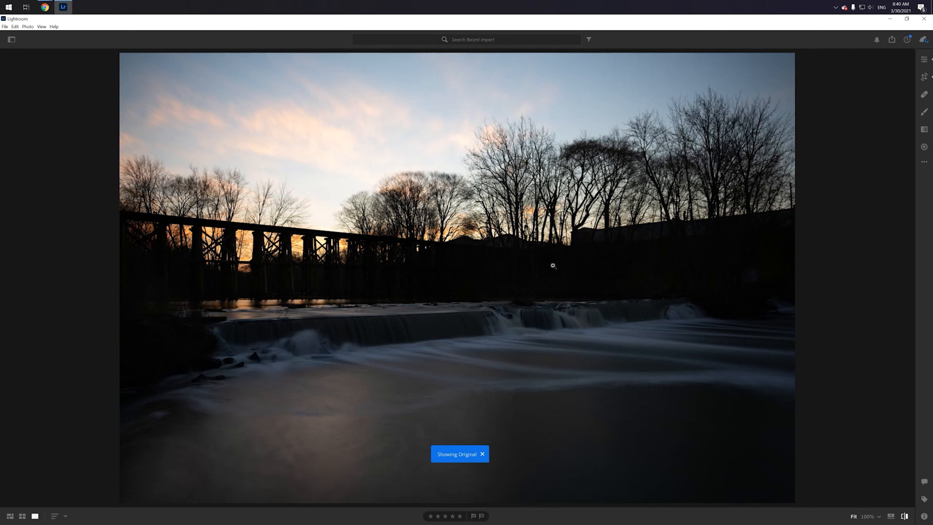
pyautogui.press('\\')
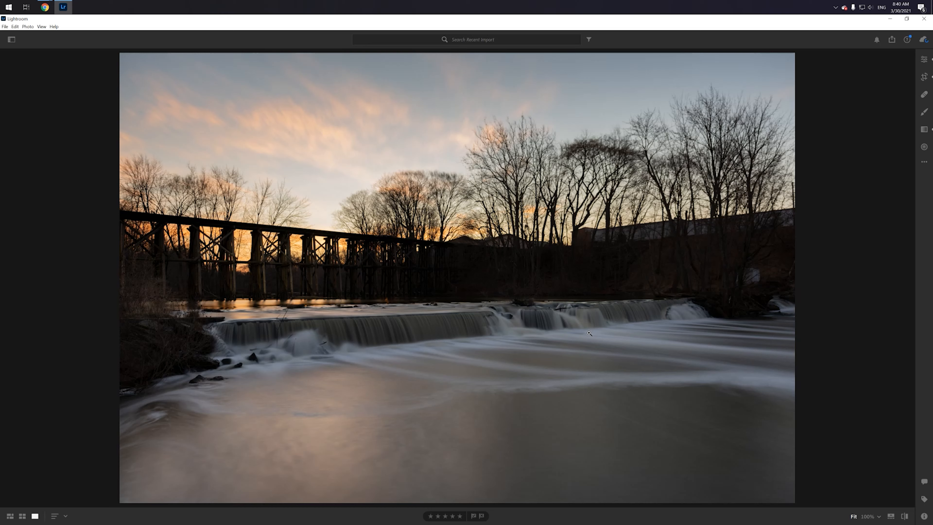
pyautogui.click(589, 333)
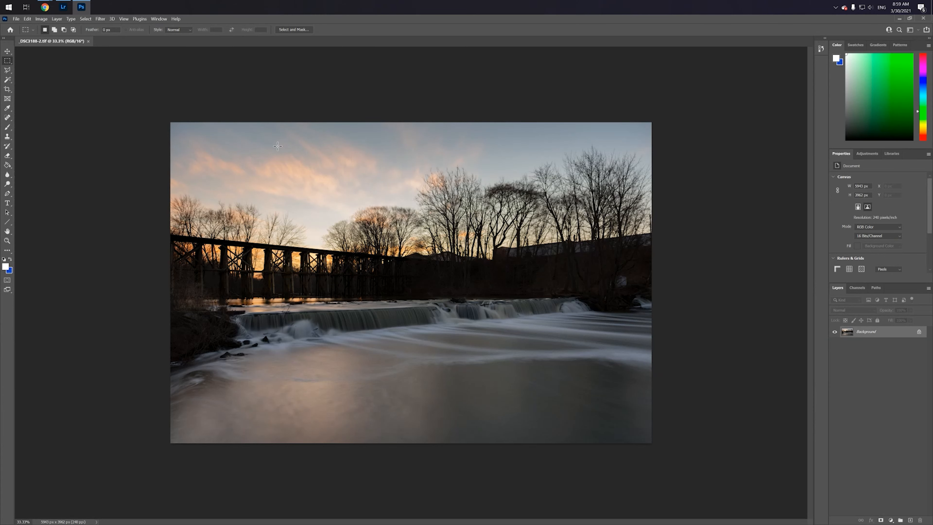
pyautogui.click(100, 19)
pyautogui.moveTo(113, 178)
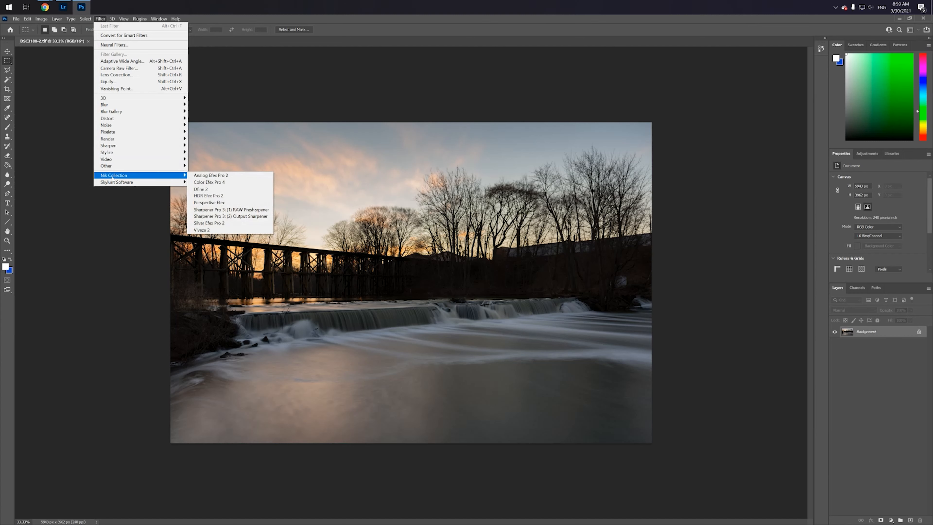
pyautogui.click(203, 189)
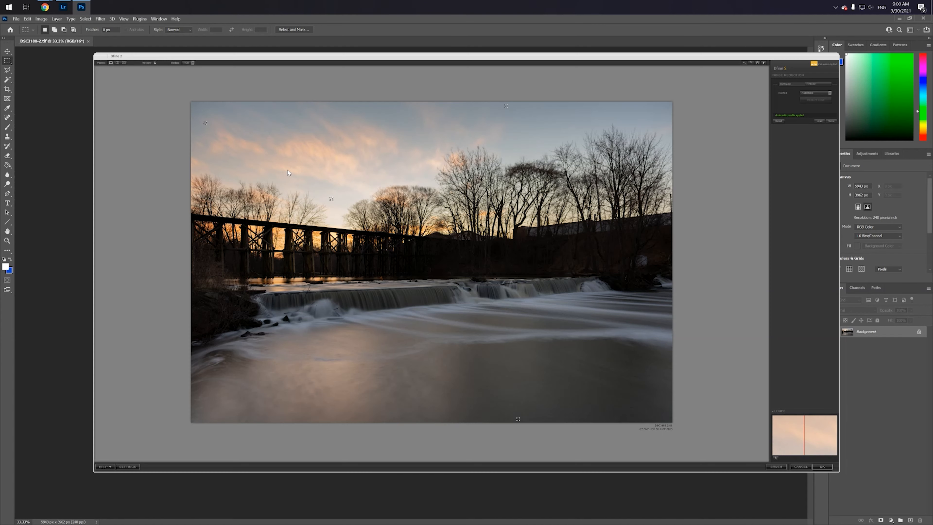
pyautogui.click(801, 466)
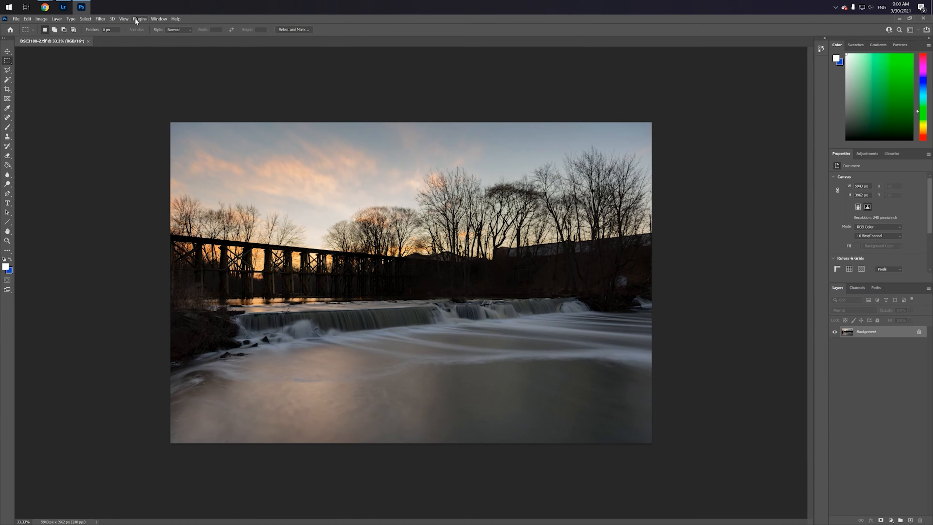
# Step: Open the photo in Color Efex Pro 4, leave the En Vogue recipes and switch off the B/W Conversion filter
pyautogui.click(105, 21)
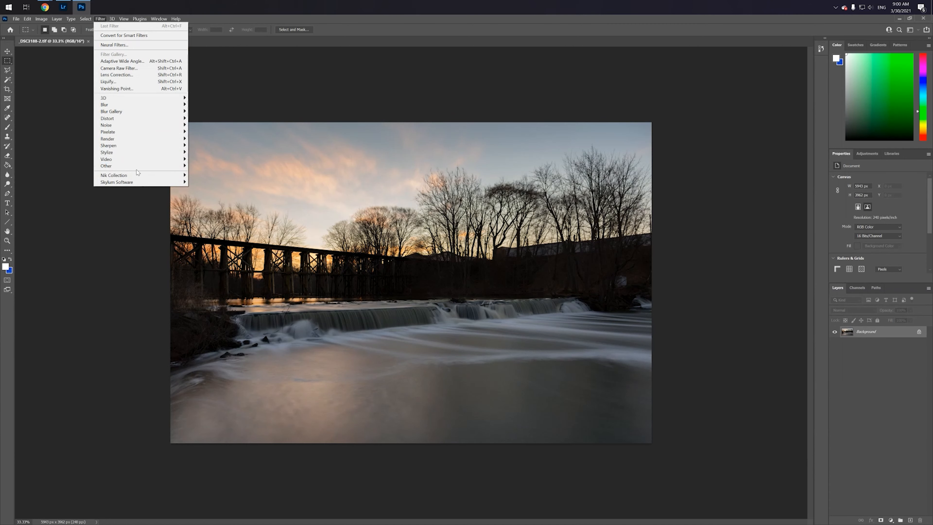
pyautogui.moveTo(148, 177)
pyautogui.click(208, 182)
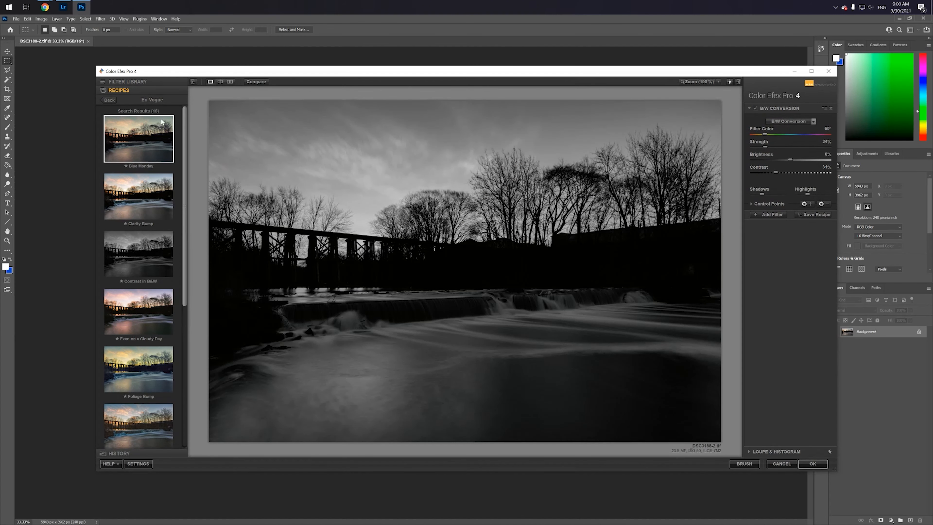
pyautogui.click(109, 102)
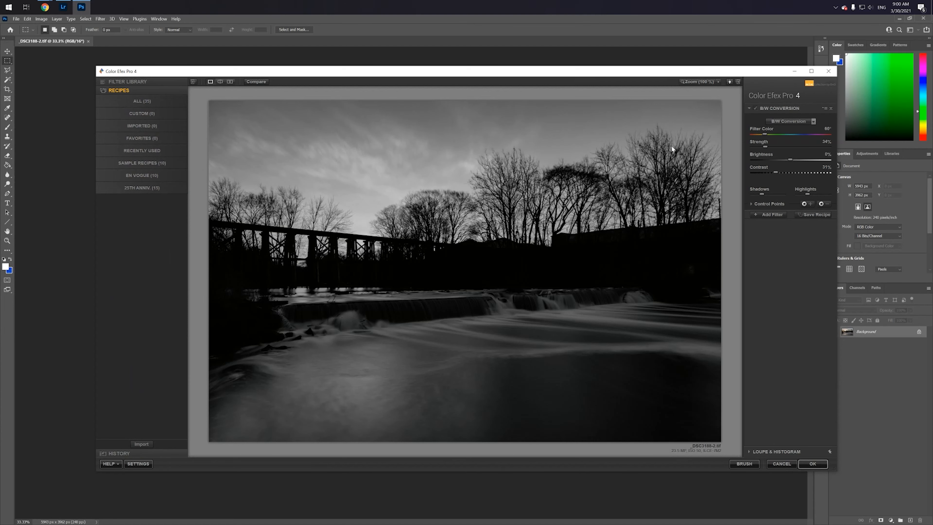
pyautogui.click(786, 95)
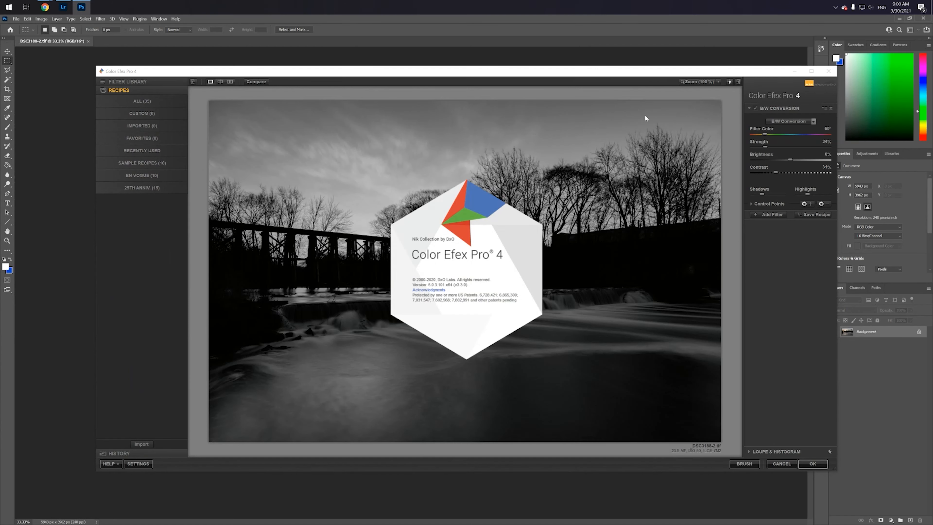
pyautogui.click(615, 219)
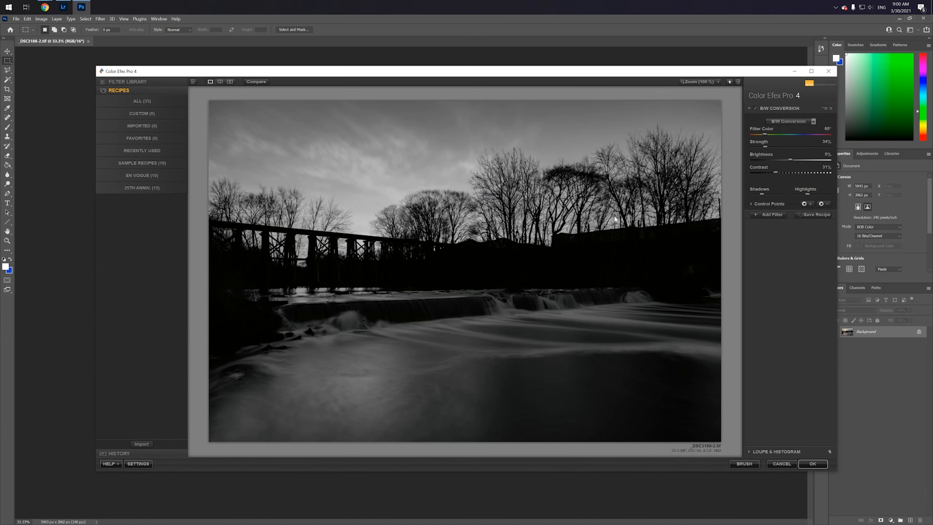
pyautogui.click(756, 107)
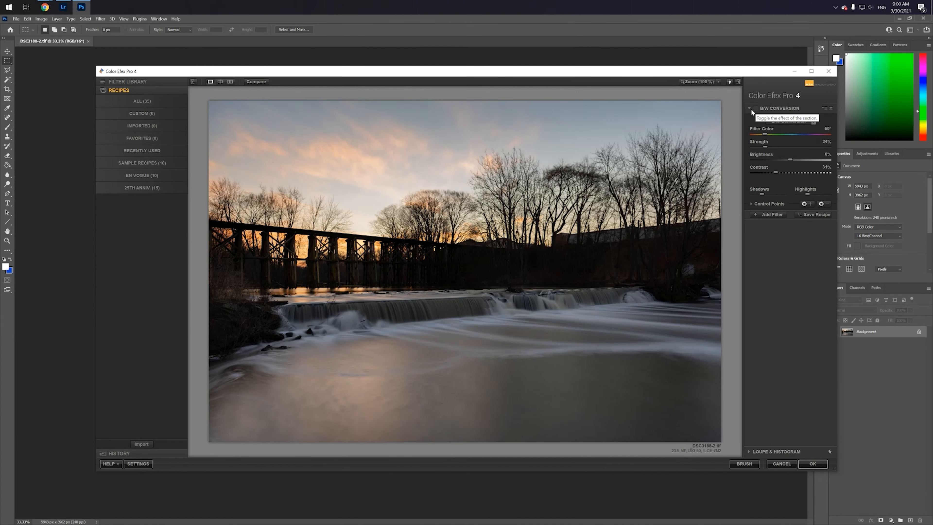
# Step: Apply the Pro Contrast filter with Correct Color Cast 12%, Correct Contrast about 5% and Dynamic Contrast 53%
pyautogui.click(155, 82)
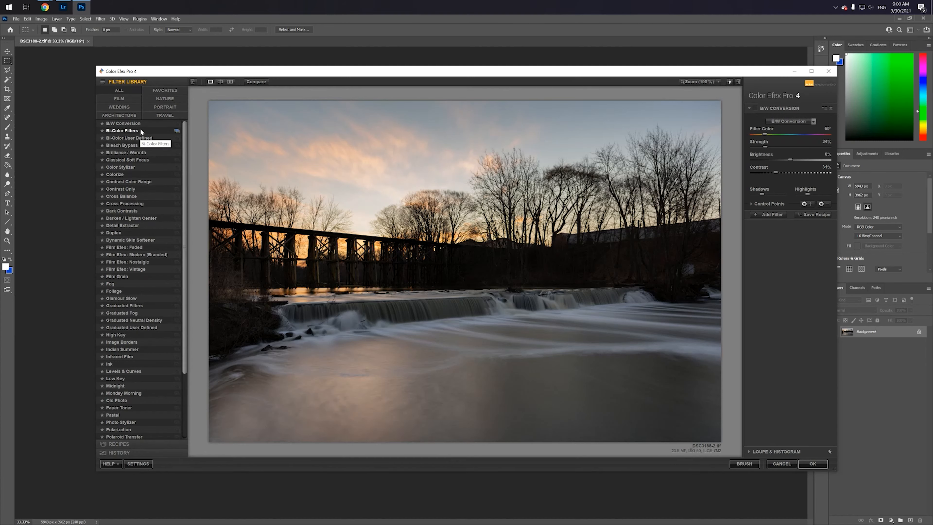
pyautogui.scroll(-3, 131, 240)
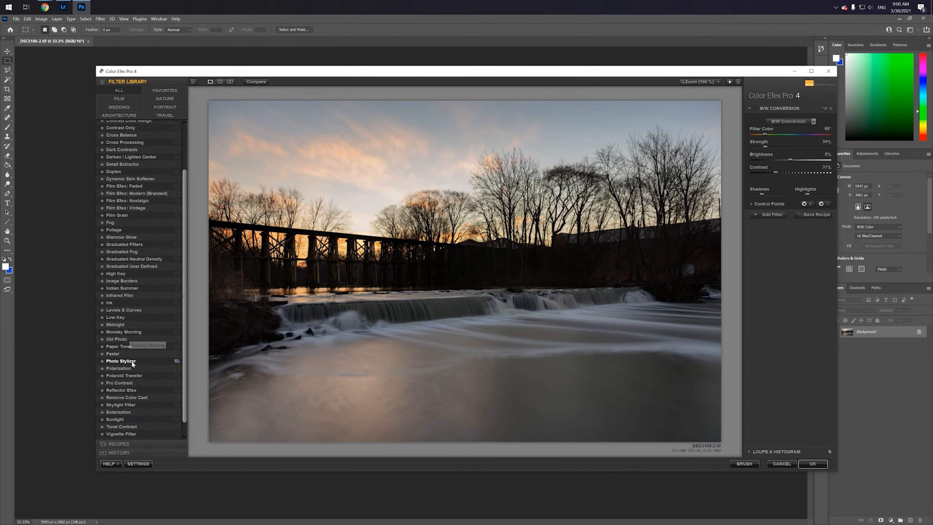
pyautogui.click(118, 380)
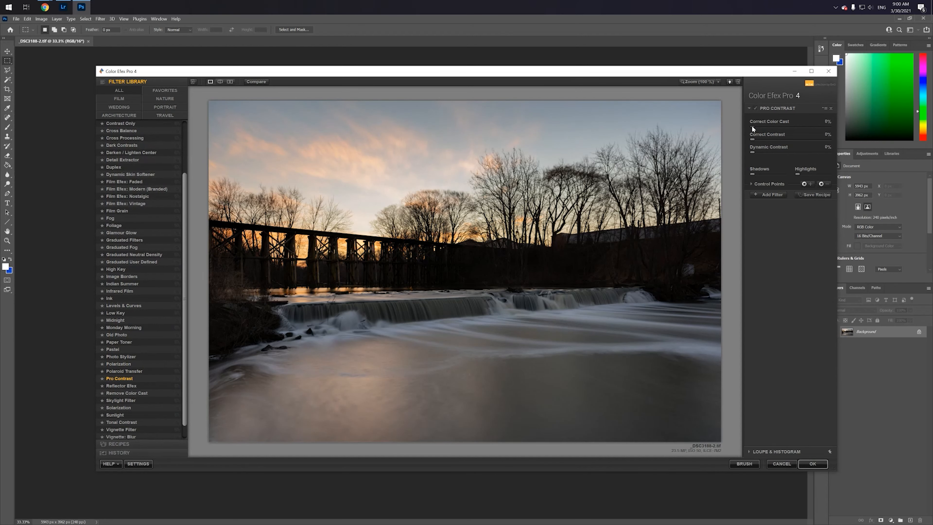
pyautogui.moveTo(752, 130); pyautogui.dragTo(814, 124)
pyautogui.moveTo(752, 139)
pyautogui.mouseDown()
pyautogui.moveTo(861, 145)
pyautogui.moveTo(719, 147)
pyautogui.moveTo(902, 152)
pyautogui.moveTo(735, 147)
pyautogui.moveTo(766, 147)
pyautogui.mouseUp()
pyautogui.moveTo(752, 151); pyautogui.dragTo(793, 153)
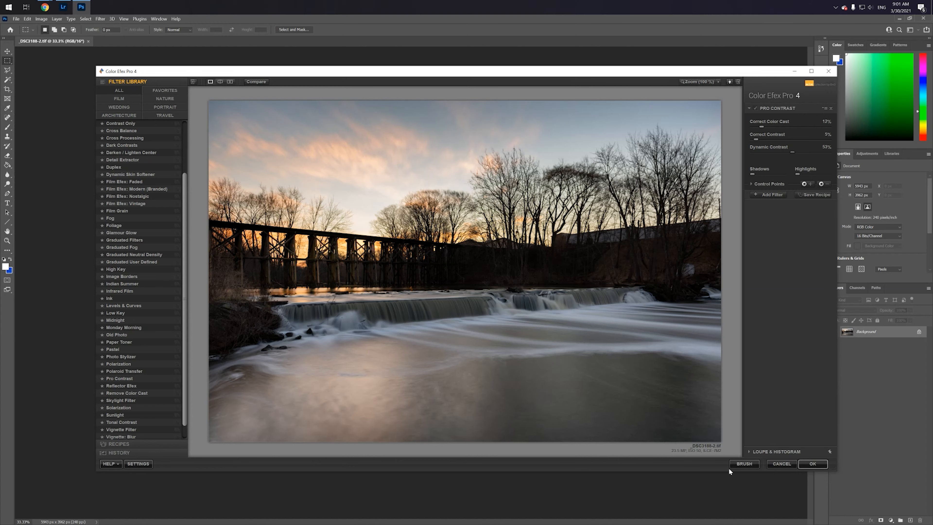
pyautogui.click(808, 465)
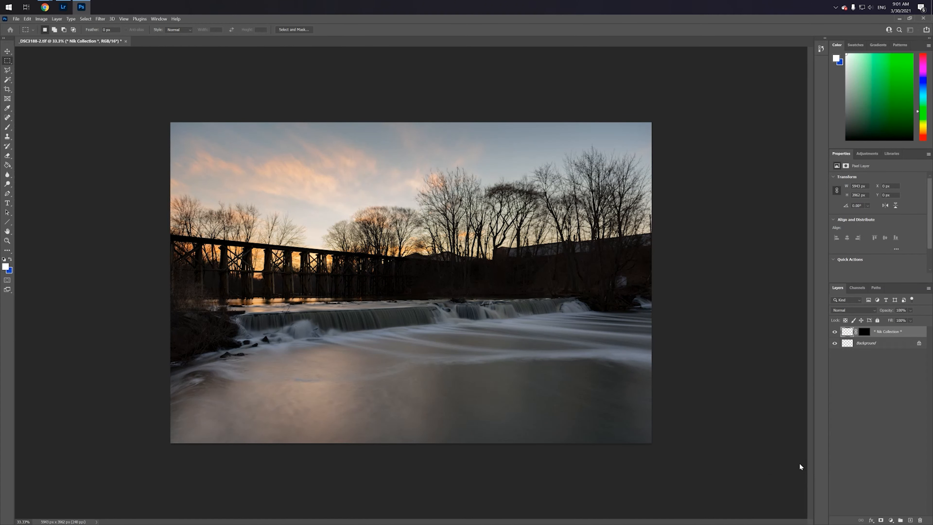
# Step: Reopen Color Efex Pro 4 with Tonal Contrast and set its Highlights, Midtones, Shadows and Saturation to 0%
pyautogui.click(101, 19)
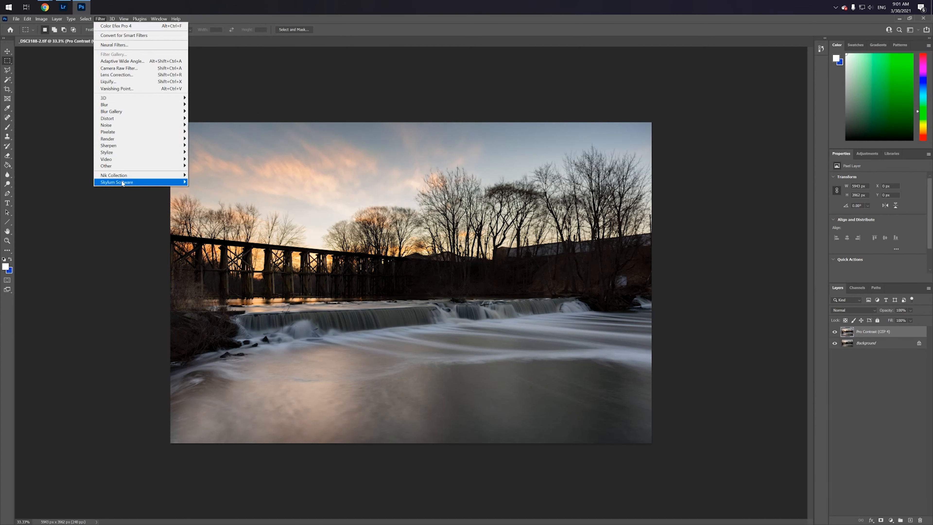
pyautogui.moveTo(128, 176)
pyautogui.click(210, 181)
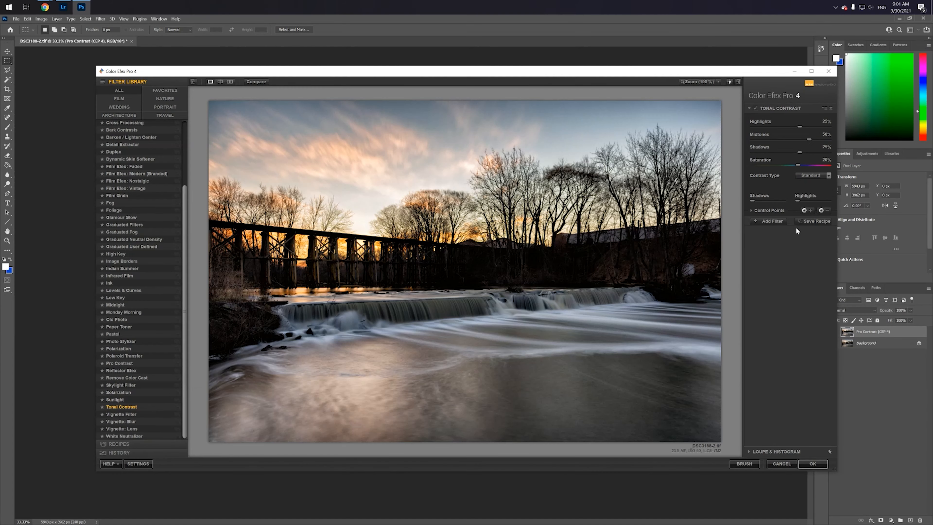
pyautogui.click(824, 122)
pyautogui.write('0')
pyautogui.click(824, 135)
pyautogui.write('0')
pyautogui.click(825, 148)
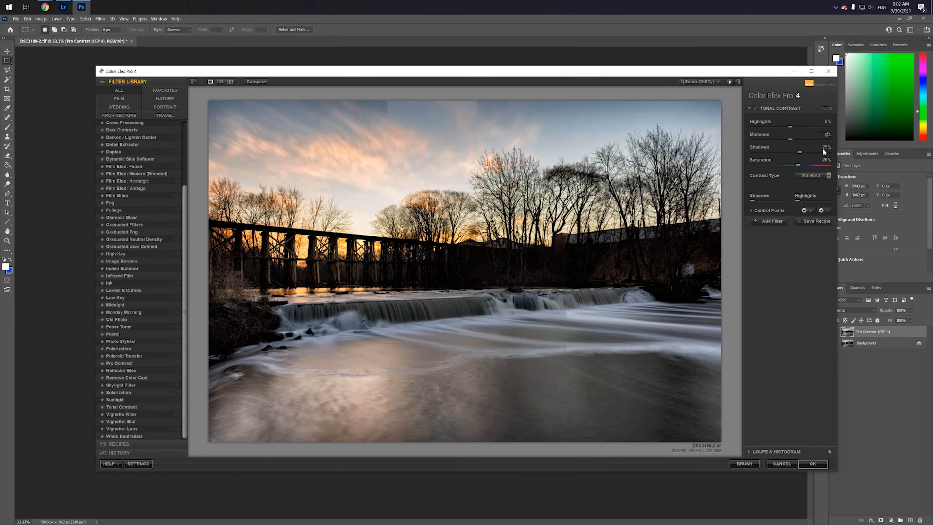
pyautogui.write('0')
pyautogui.click(826, 160)
pyautogui.write('0')
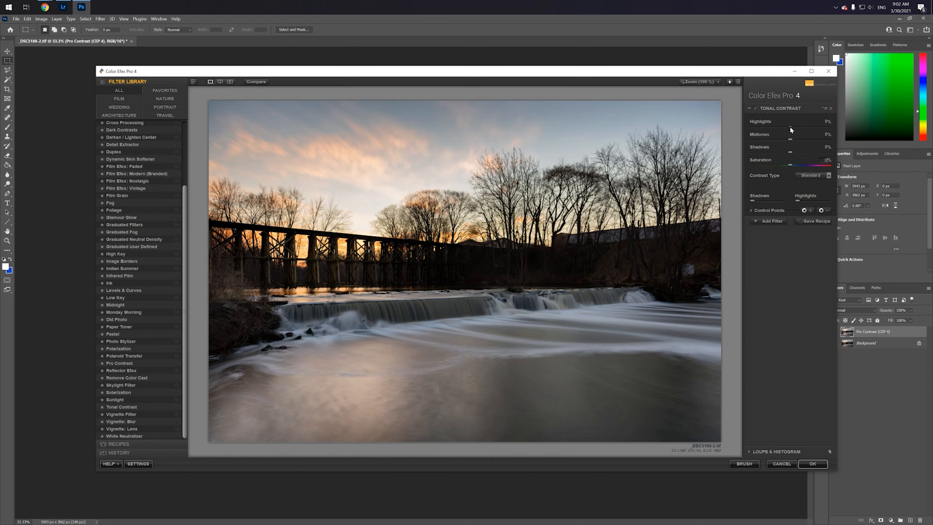
# Step: Set Tonal Contrast Highlights to about -15%, Midtones to 8% and Shadows to 8%, compare the effect, and apply the filter
pyautogui.moveTo(768, 133); pyautogui.dragTo(781, 133)
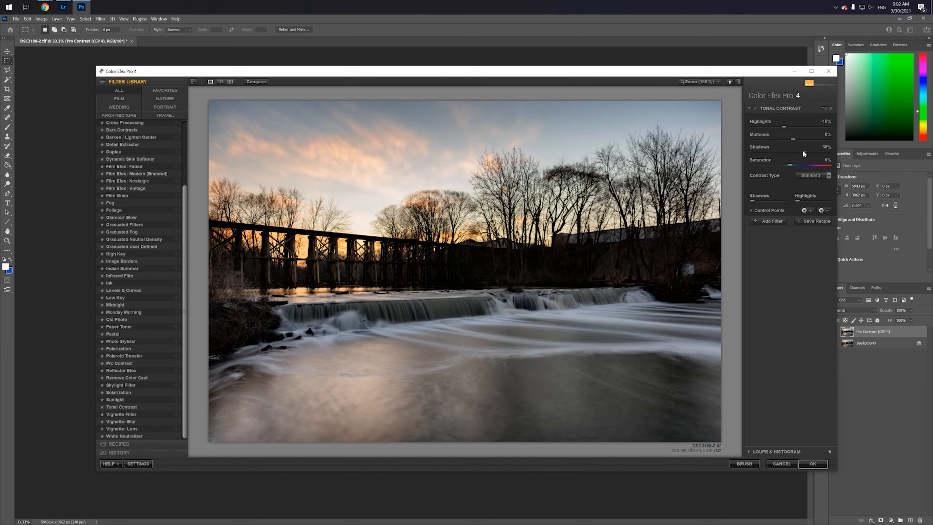
pyautogui.moveTo(788, 155); pyautogui.dragTo(792, 157)
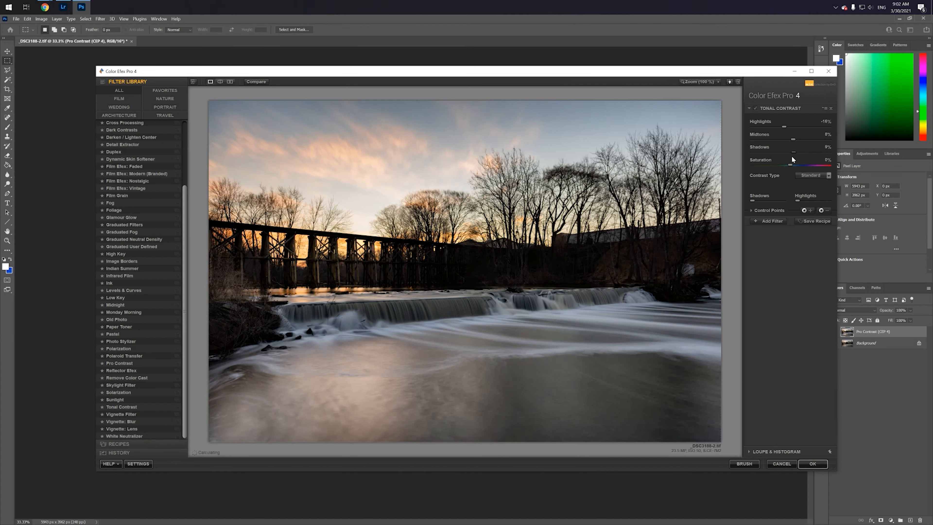
pyautogui.click(756, 109)
pyautogui.click(756, 108)
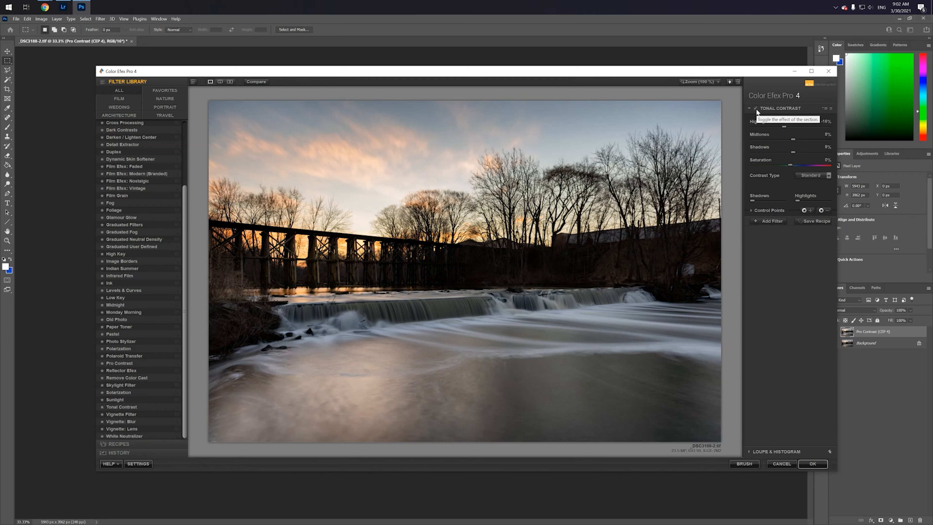
pyautogui.click(757, 109)
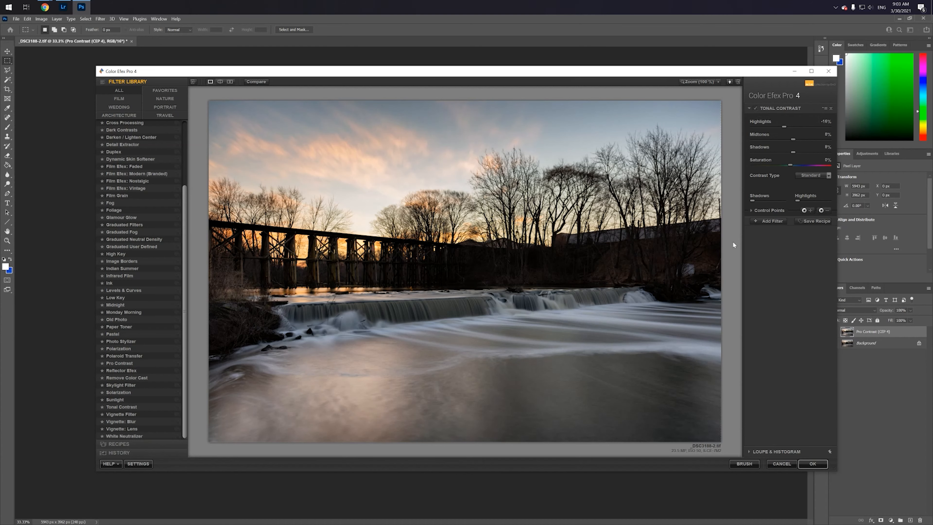
pyautogui.click(814, 464)
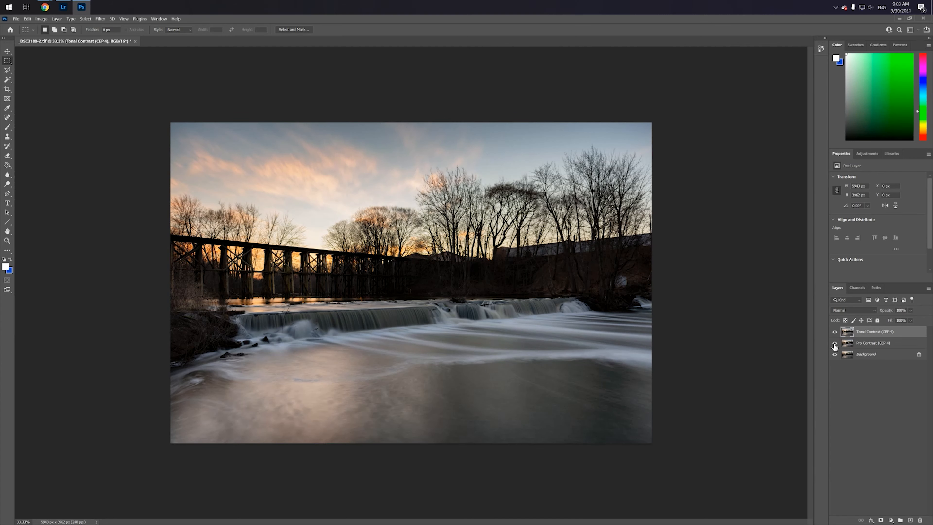
# Step: Compare the photo with and without the Tonal Contrast and Pro Contrast layers, leaving both layers visible
pyautogui.click(835, 331)
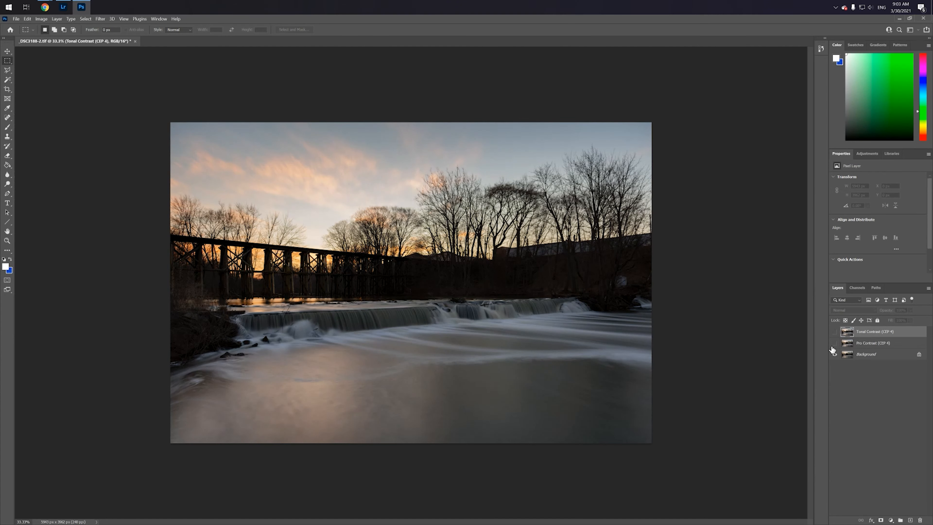
pyautogui.click(834, 332)
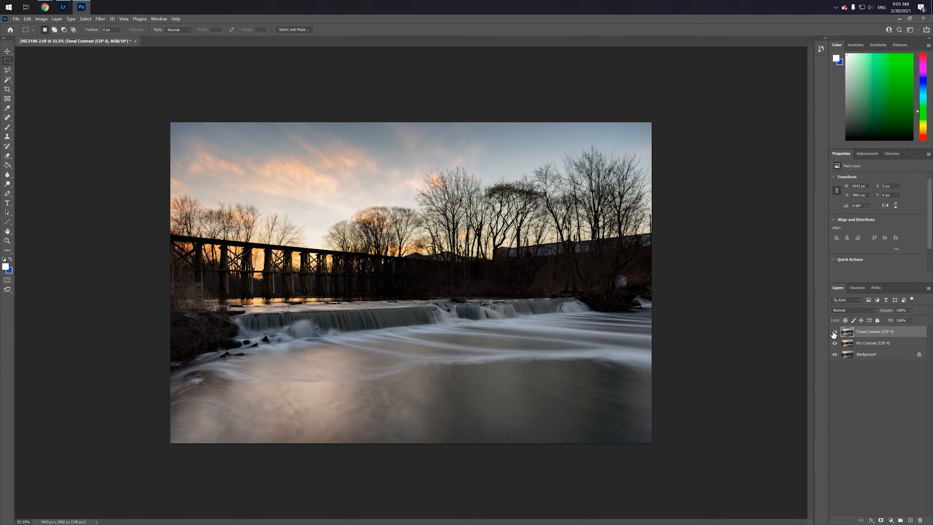
pyautogui.click(835, 343)
pyautogui.click(834, 333)
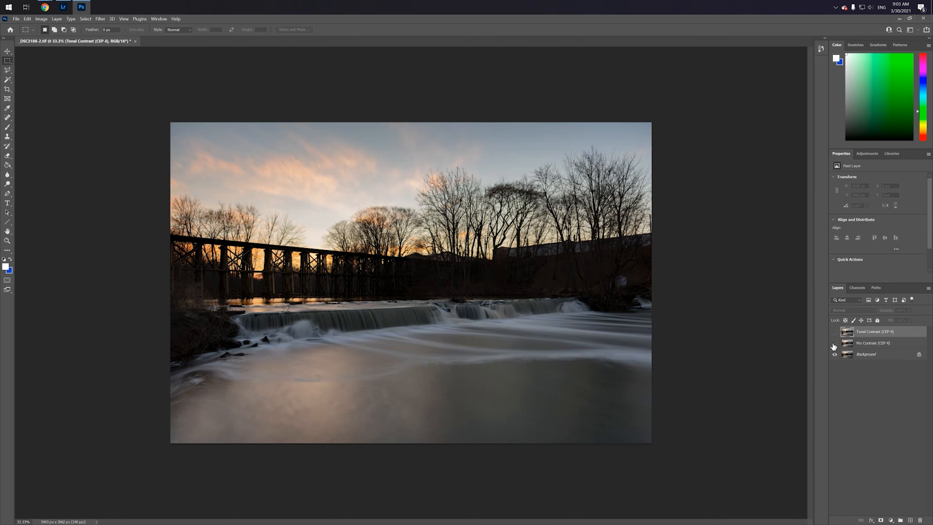
pyautogui.click(835, 343)
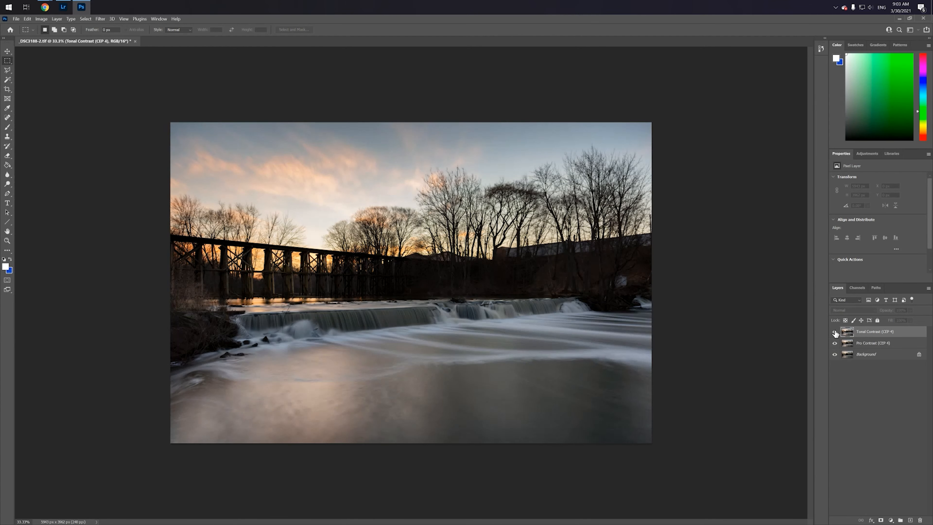
pyautogui.click(835, 333)
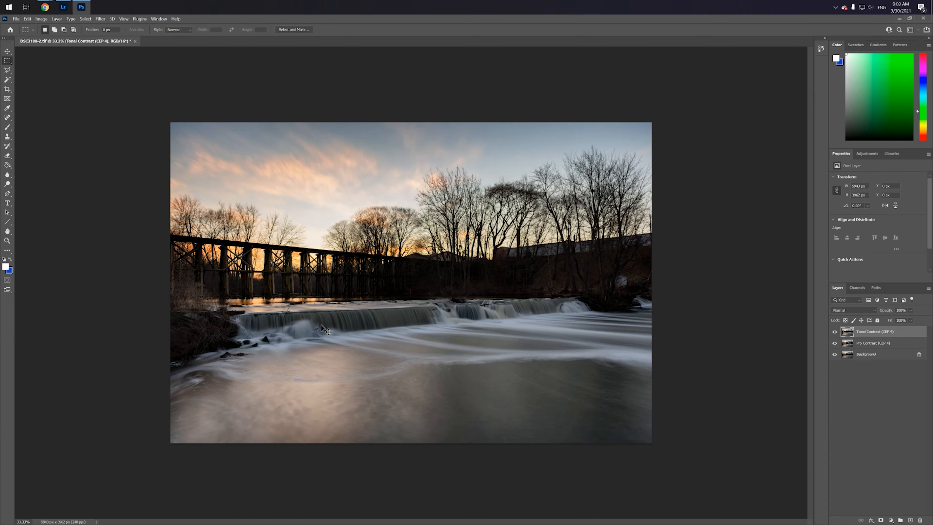
# Step: Remove the short dark twig in the mist below the waterfall with the Healing Brush on the Tonal Contrast layer
pyautogui.hotkey('ctrl', '+')
pyautogui.hotkey('ctrl', '+')
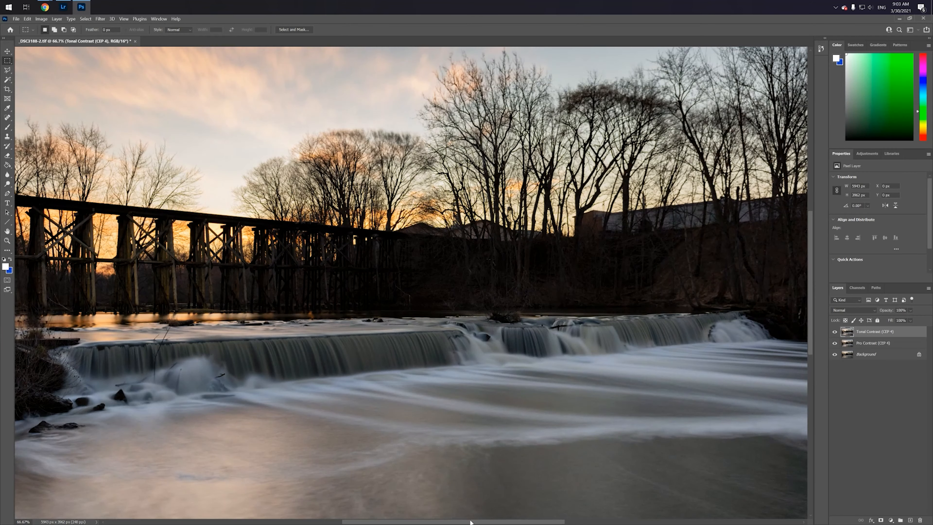
pyautogui.moveTo(470, 522); pyautogui.dragTo(428, 523)
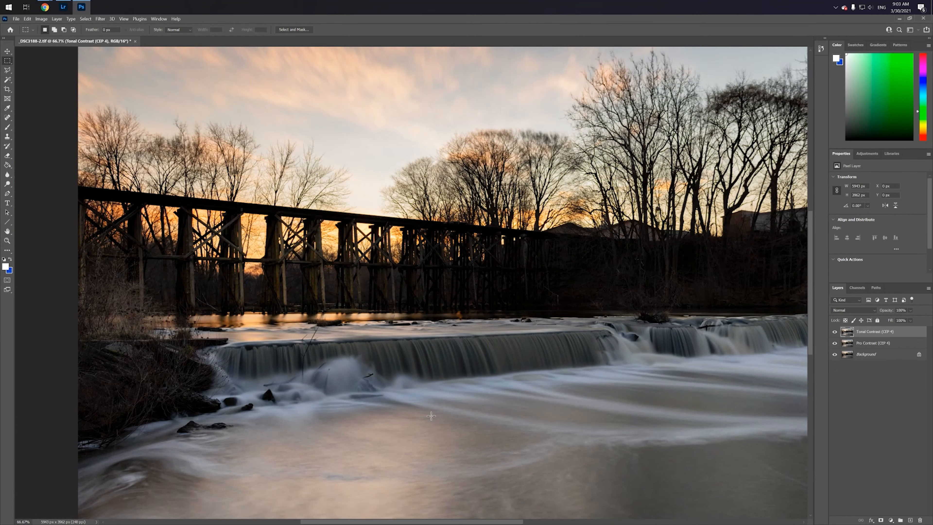
pyautogui.hotkey('ctrl', '+')
pyautogui.scroll(-3, 350, 423)
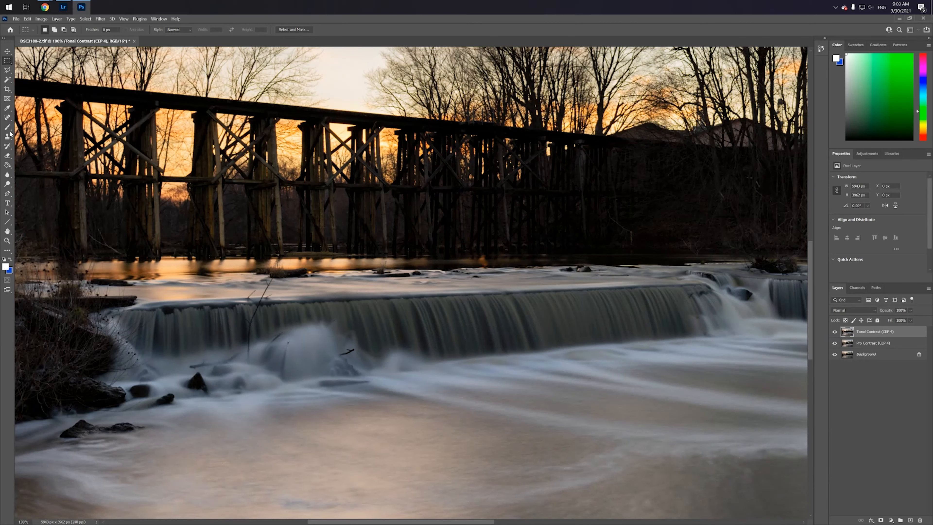
pyautogui.rightClick(7, 118)
pyautogui.click(35, 118)
pyautogui.hotkey('shift', 'j')
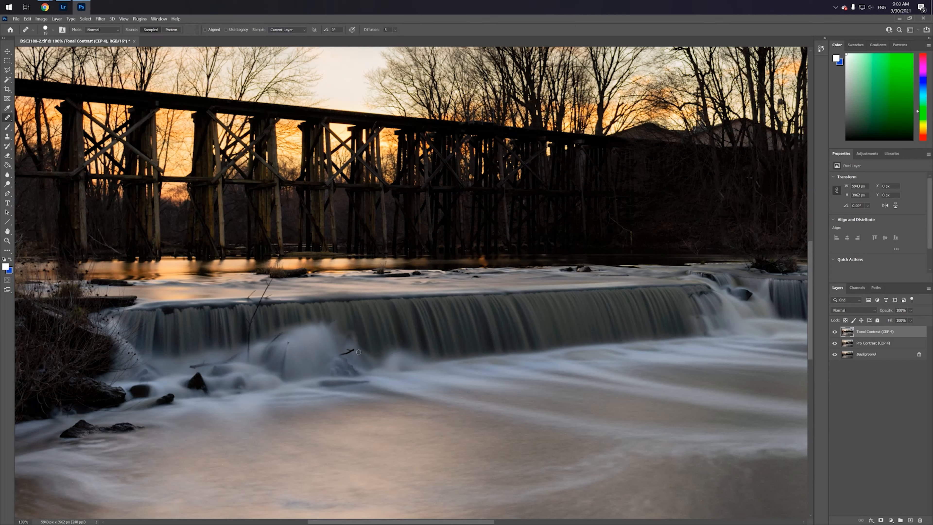
pyautogui.click(353, 350)
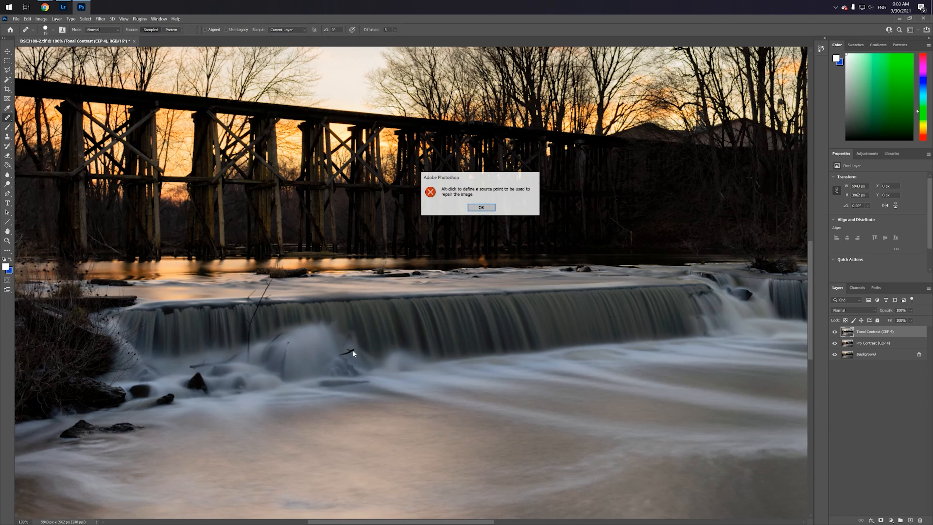
pyautogui.press('Return')
pyautogui.moveTo(353, 349)
pyautogui.mouseDown()
pyautogui.moveTo(341, 354)
pyautogui.moveTo(349, 349)
pyautogui.mouseUp()
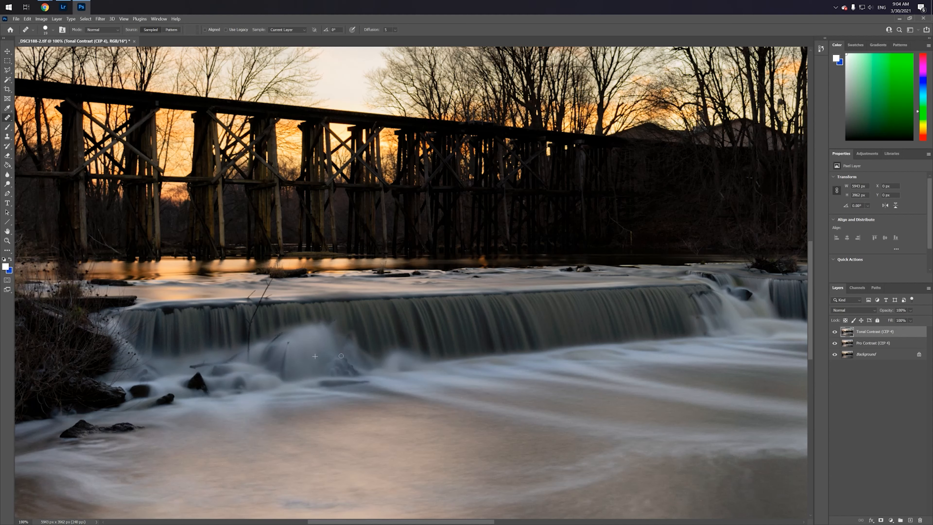
# Step: Heal the thin twig in the mist at the waterfall's left side and return to viewing the whole photo
pyautogui.moveTo(284, 346); pyautogui.dragTo(288, 342)
pyautogui.hotkey('ctrl', '-')
pyautogui.hotkey('ctrl', '-')
pyautogui.hotkey('ctrl', '-')
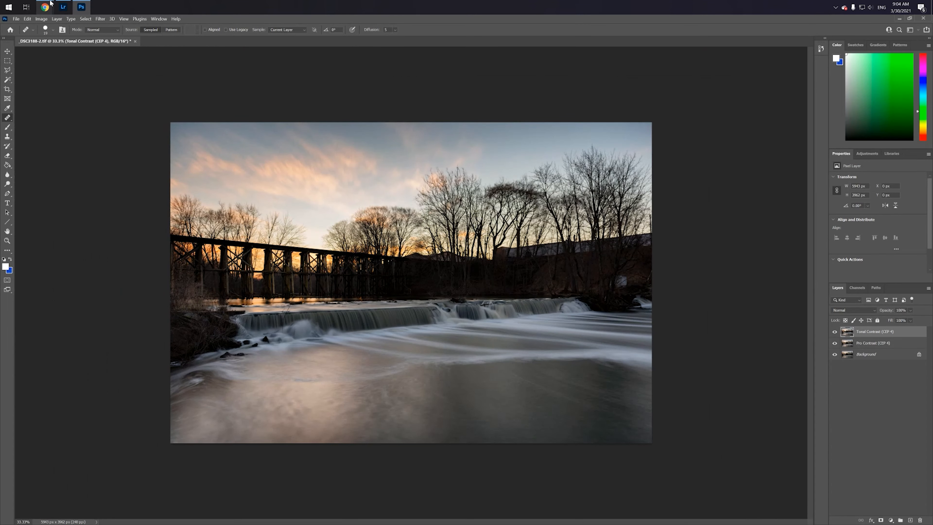
# Step: Open the Color Efex Pro 4 filter on the Tonal Contrast layer
pyautogui.click(99, 19)
pyautogui.moveTo(129, 176)
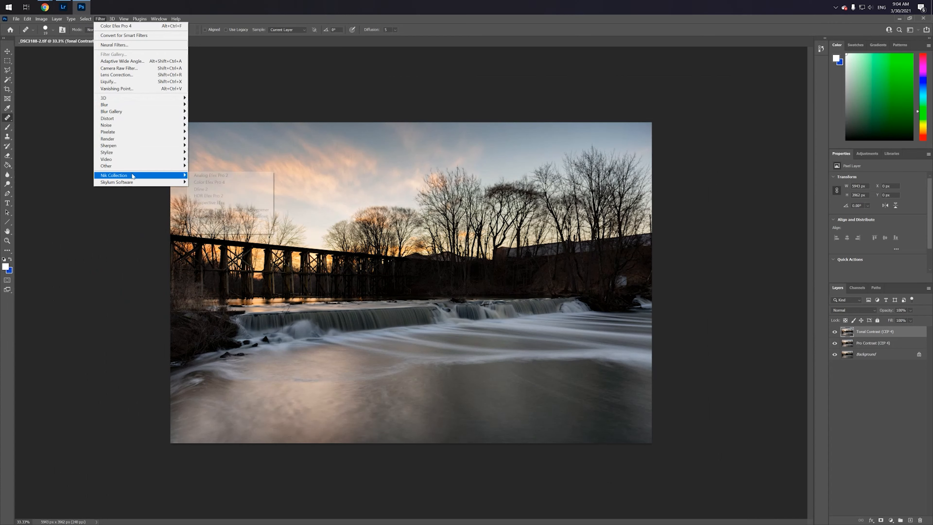
pyautogui.click(214, 183)
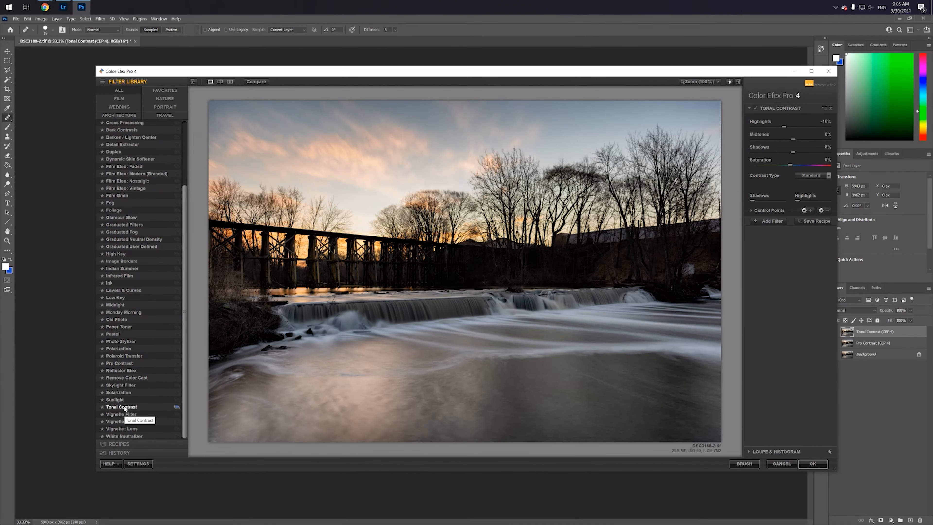
# Step: Try Pro Contrast restricted to the sky by placing five control points sized about 10% to 18% across it
pyautogui.click(126, 366)
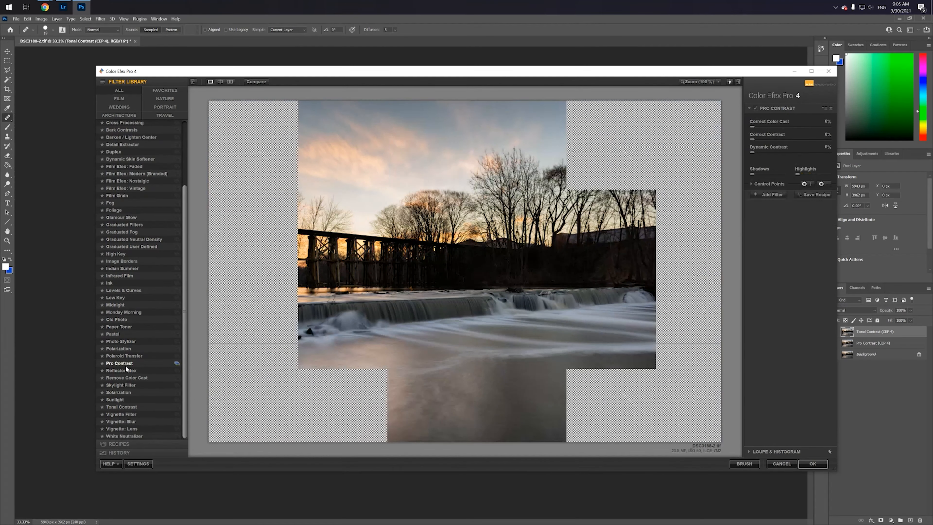
pyautogui.click(752, 184)
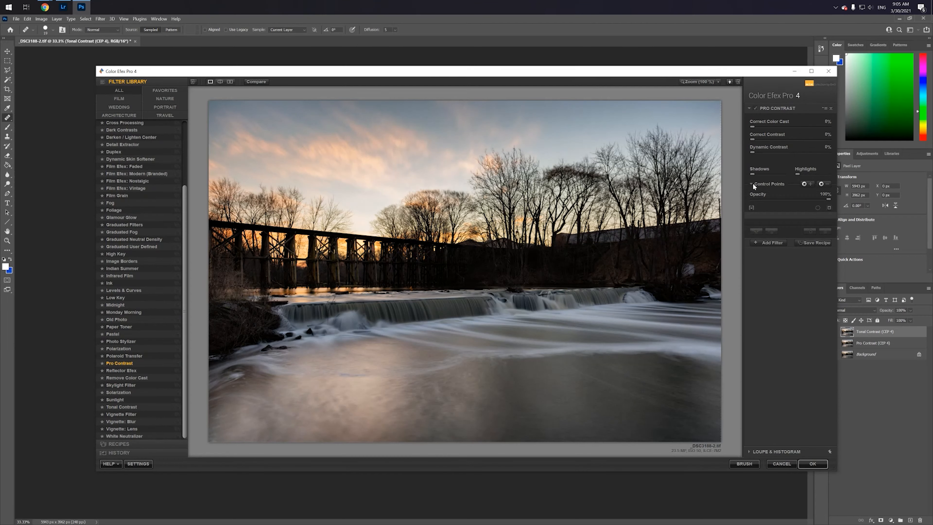
pyautogui.click(805, 184)
pyautogui.click(291, 138)
pyautogui.moveTo(312, 140)
pyautogui.mouseDown()
pyautogui.moveTo(325, 140)
pyautogui.moveTo(309, 139)
pyautogui.mouseUp()
# Step: Inspect the Pro Contrast control points' selection masks over the sky, hiding them one at a time
pyautogui.click(830, 241)
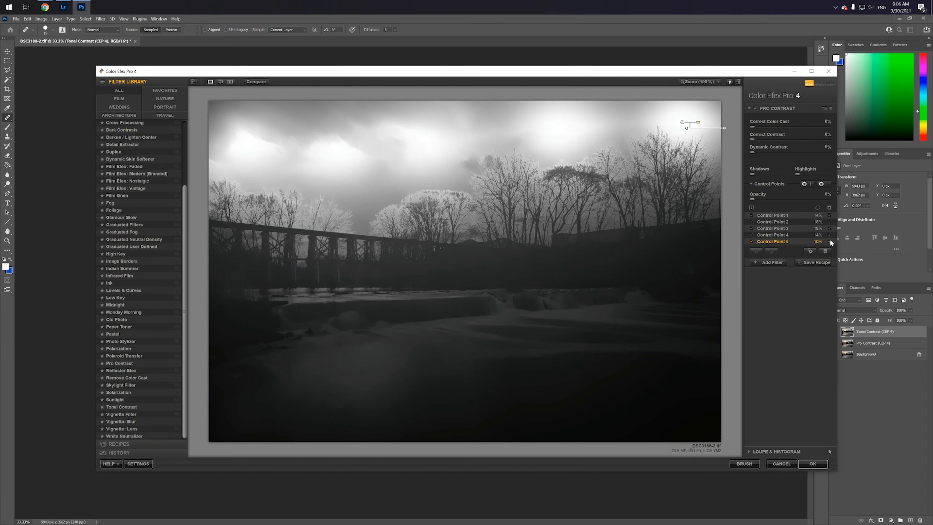
pyautogui.click(830, 241)
pyautogui.click(830, 235)
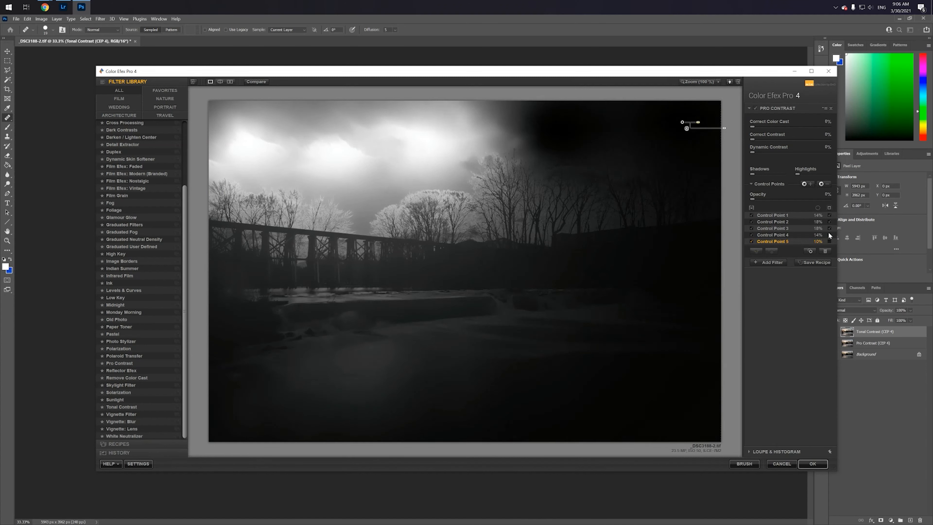
pyautogui.click(829, 229)
pyautogui.click(829, 215)
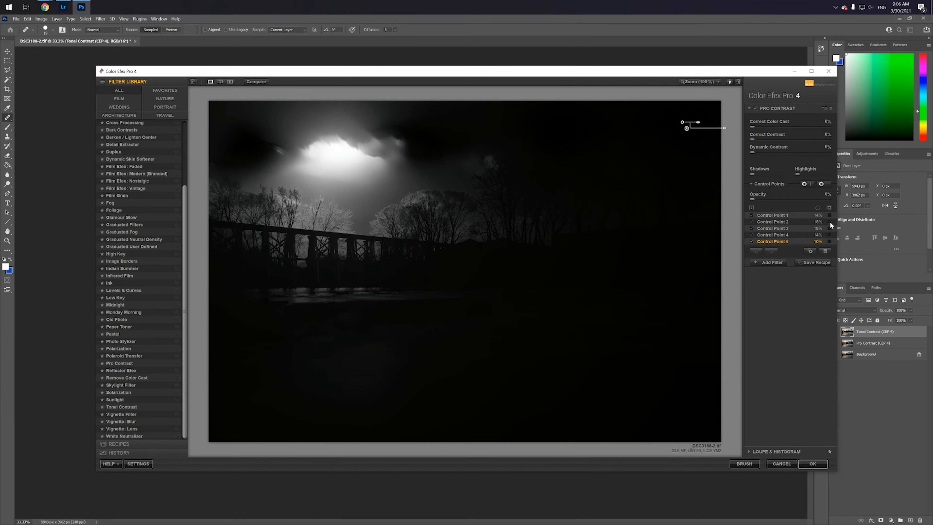
pyautogui.click(830, 221)
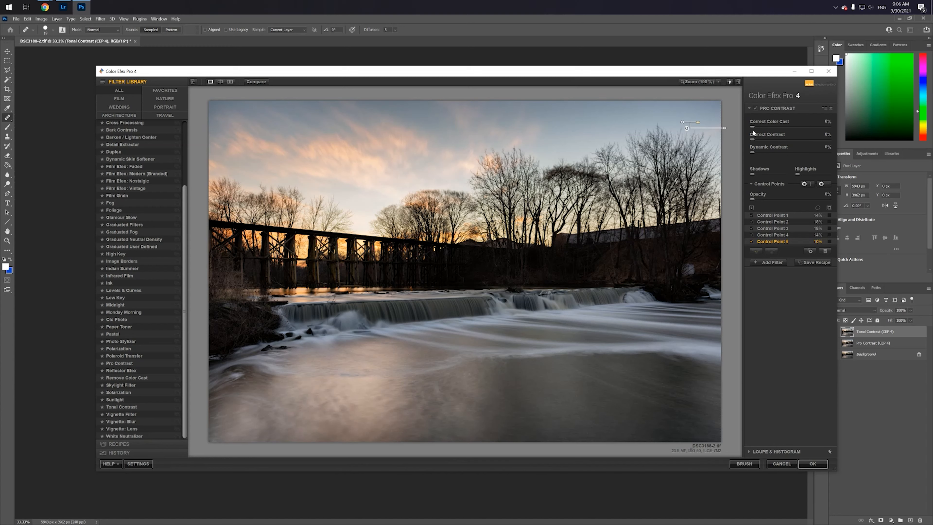
# Step: Try Pro Contrast's Dynamic Contrast at about 7% on the sky, comparing the filter's effect off and on
pyautogui.moveTo(753, 128); pyautogui.dragTo(737, 141)
pyautogui.moveTo(780, 154); pyautogui.dragTo(815, 155)
pyautogui.click(754, 108)
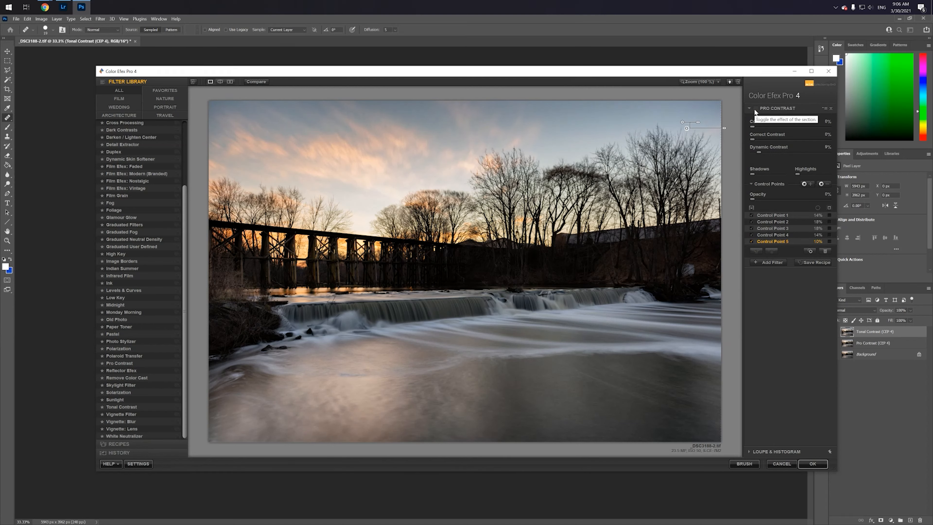
pyautogui.click(755, 109)
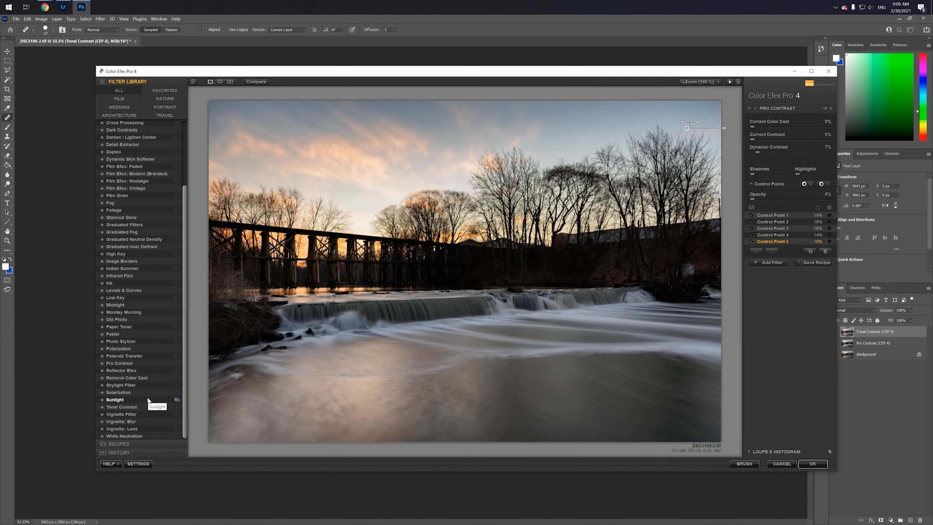
# Step: Switch to the Tonal Contrast filter and set Highlights, Midtones, Shadows and Saturation to 0%
pyautogui.click(145, 407)
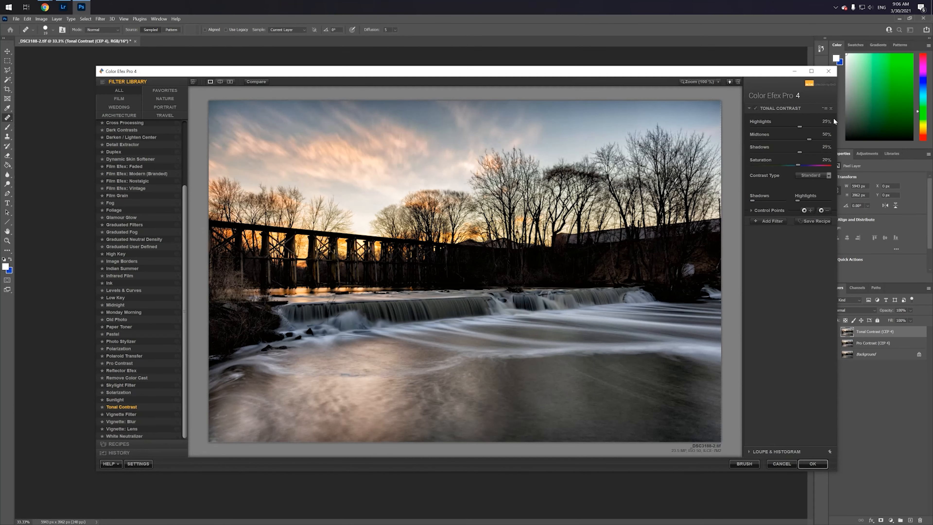
pyautogui.click(825, 122)
pyautogui.write('0')
pyautogui.click(826, 136)
pyautogui.write('0')
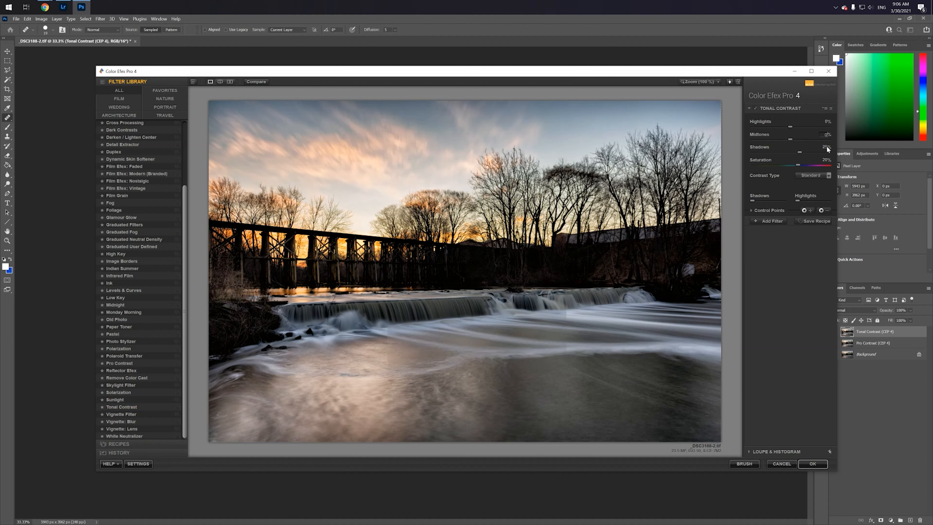
pyautogui.click(827, 147)
pyautogui.write('0')
pyautogui.click(827, 160)
pyautogui.write('0')
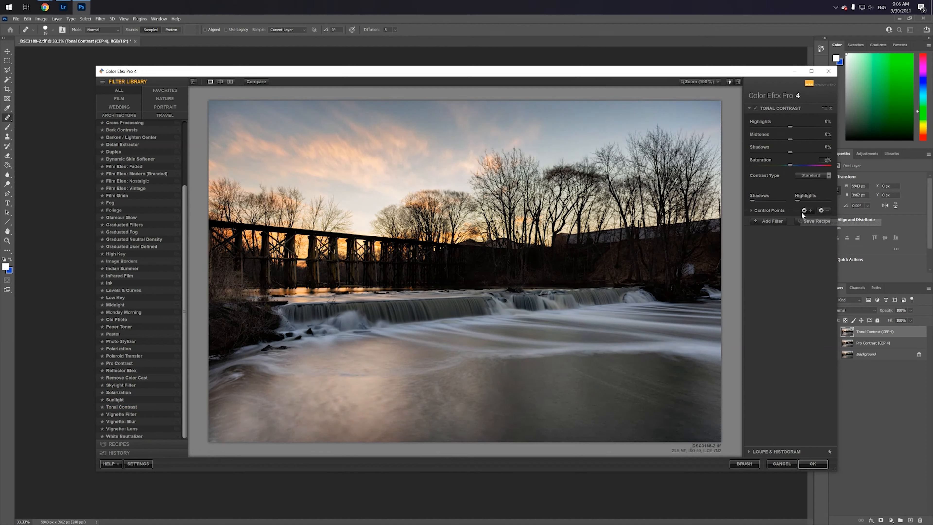
# Step: Place five Tonal Contrast control points sized about 11% to 19% across the sky and check their combined selection mask
pyautogui.click(804, 211)
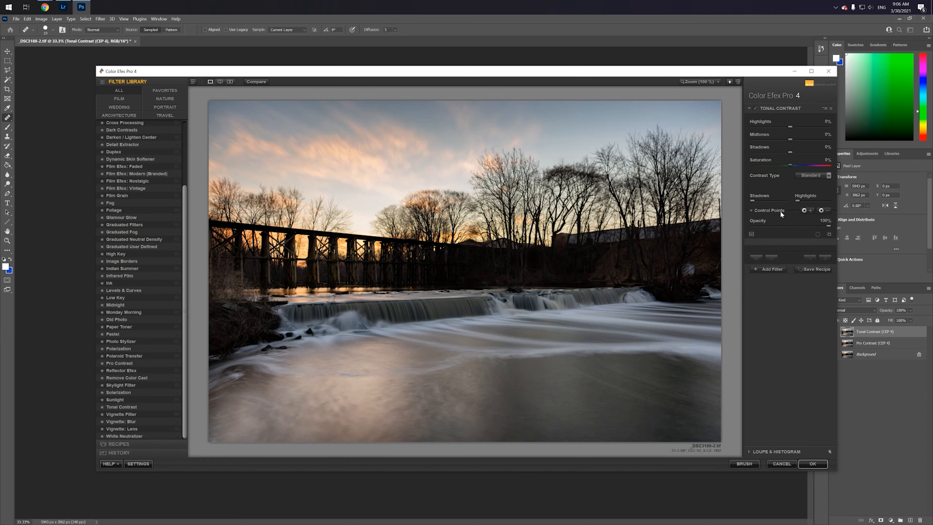
pyautogui.click(806, 213)
pyautogui.click(262, 140)
pyautogui.moveTo(281, 143); pyautogui.dragTo(280, 143)
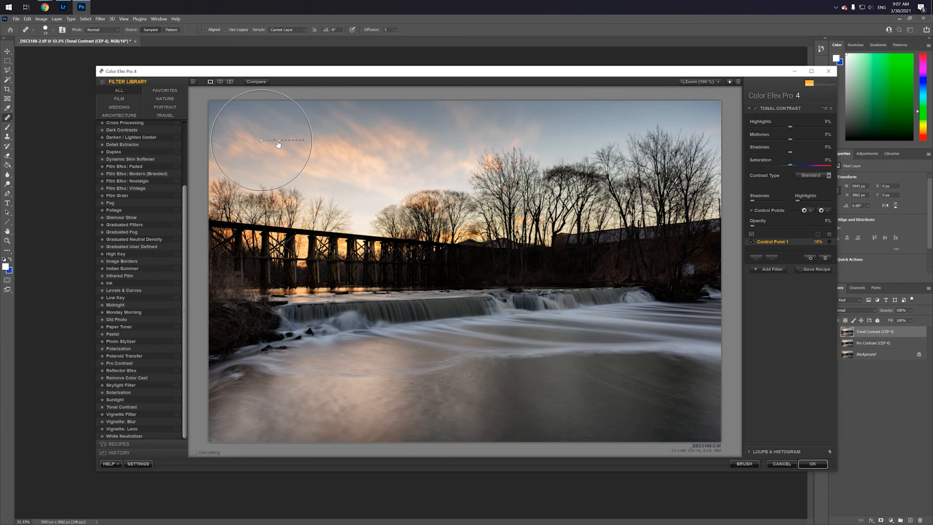
pyautogui.click(805, 210)
pyautogui.click(350, 167)
pyautogui.moveTo(372, 167); pyautogui.dragTo(368, 170)
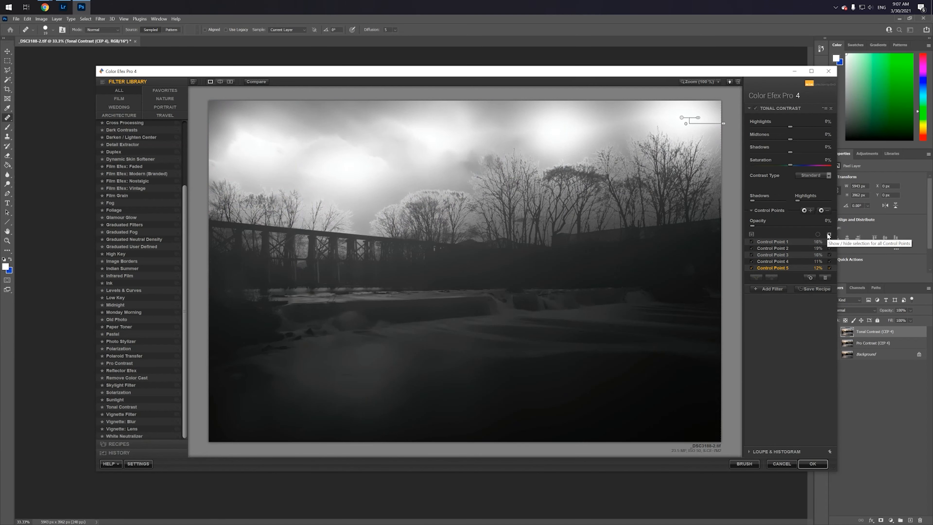
pyautogui.click(829, 235)
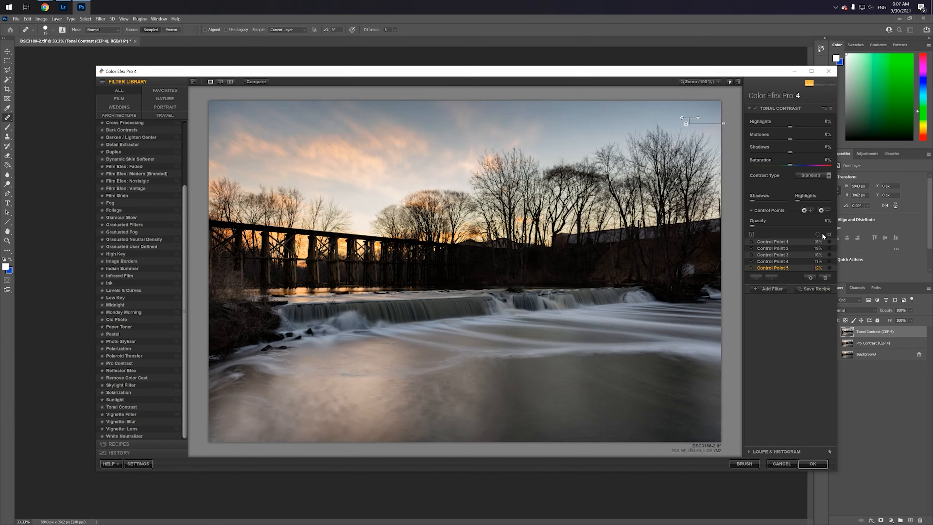
# Step: Raise the Tonal Contrast Midtones slightly for the sky, compare the effect off and on, and apply the filter
pyautogui.moveTo(790, 139); pyautogui.dragTo(795, 139)
pyautogui.click(757, 109)
pyautogui.click(757, 109)
pyautogui.click(811, 463)
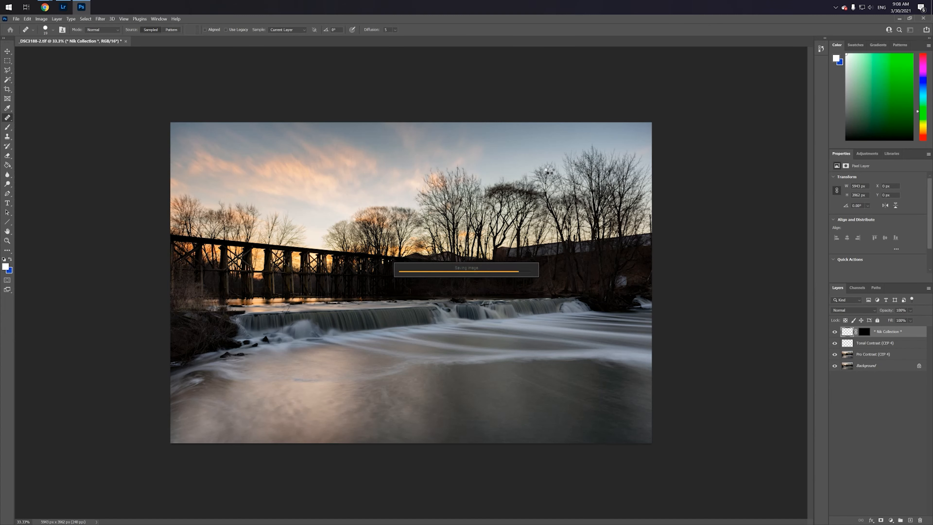
# Step: Compare the photo with and without the two Tonal Contrast layers and the Pro Contrast layer, leaving all layers visible
pyautogui.click(835, 332)
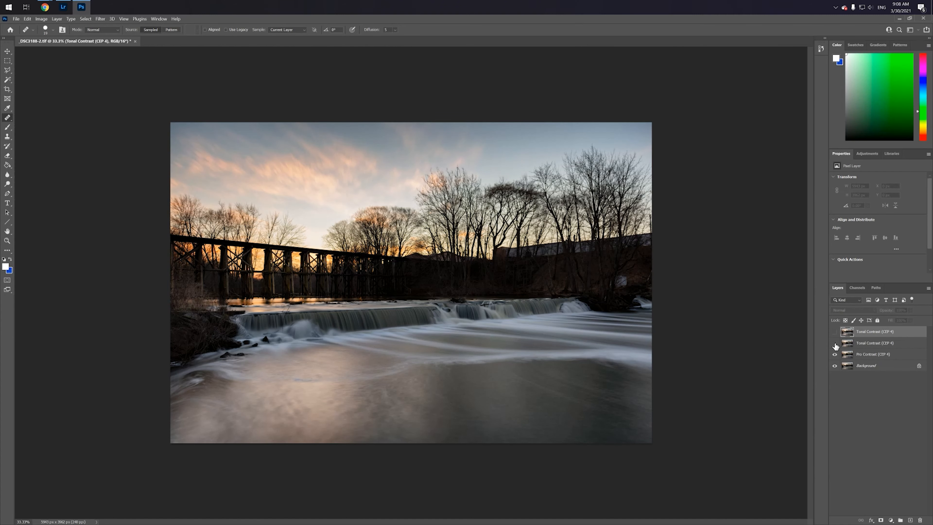
pyautogui.click(835, 355)
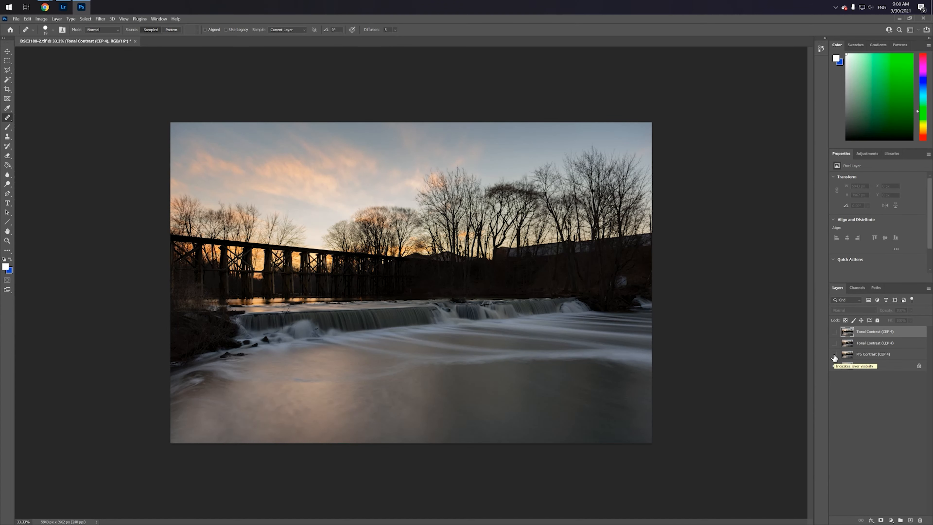
pyautogui.keyDown('alt'); pyautogui.click(835, 356); pyautogui.keyUp('alt')
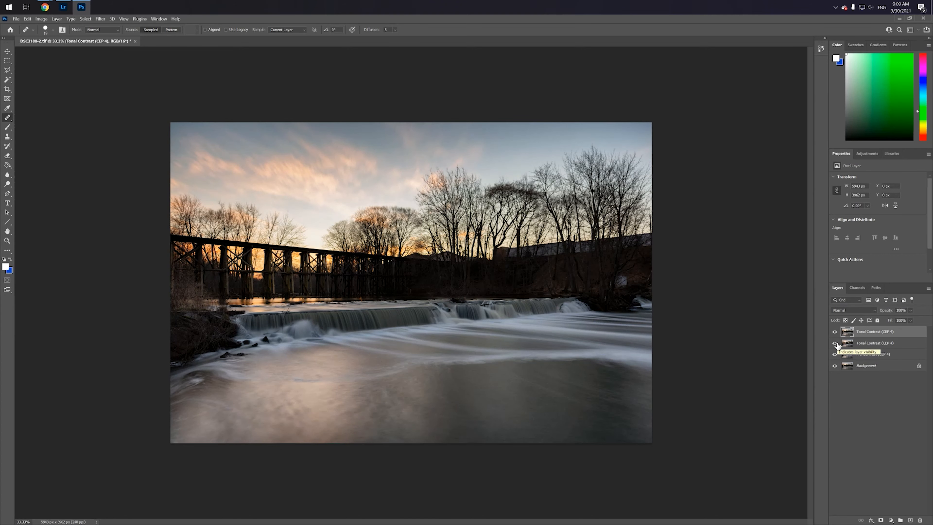
pyautogui.moveTo(835, 353); pyautogui.dragTo(834, 333)
pyautogui.moveTo(835, 355); pyautogui.dragTo(834, 331)
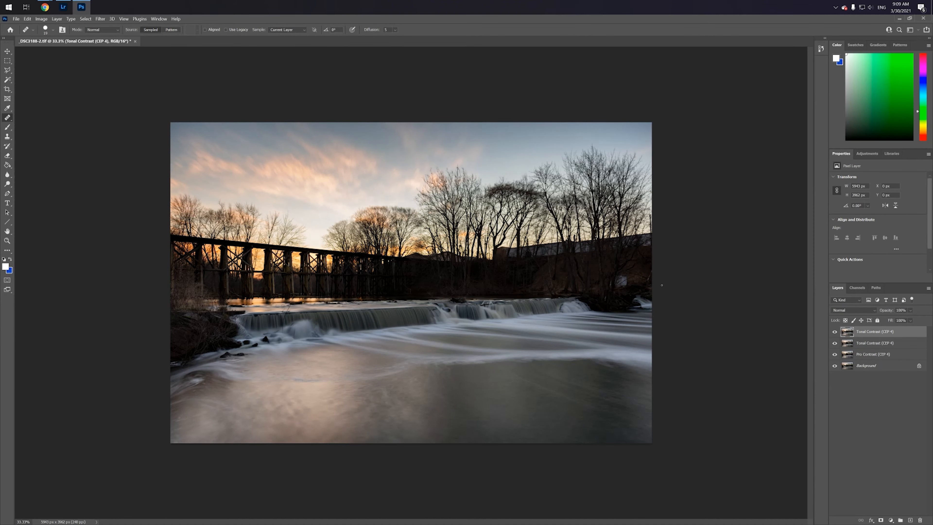